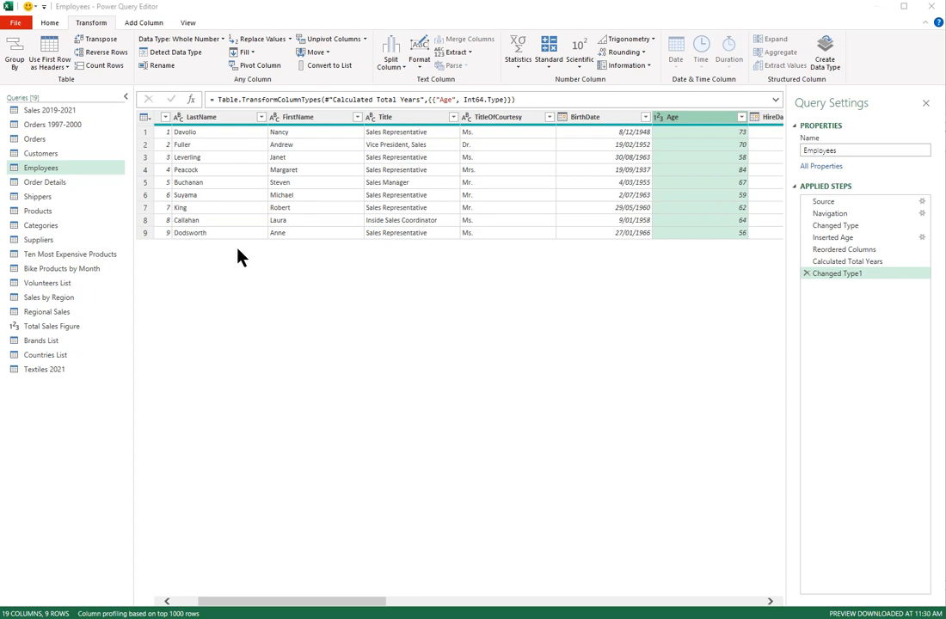
In the Sales 2019-2021 query, replace null with 0 in the Sale 2019, Sale 2020 and Sale 2021 columns.
left_click(64, 111)
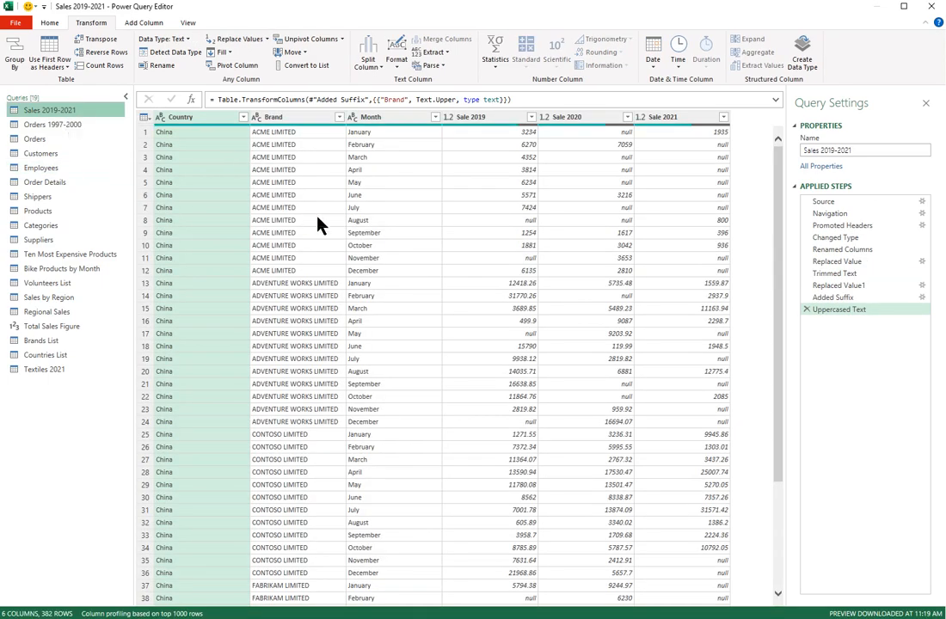
left_click(506, 120)
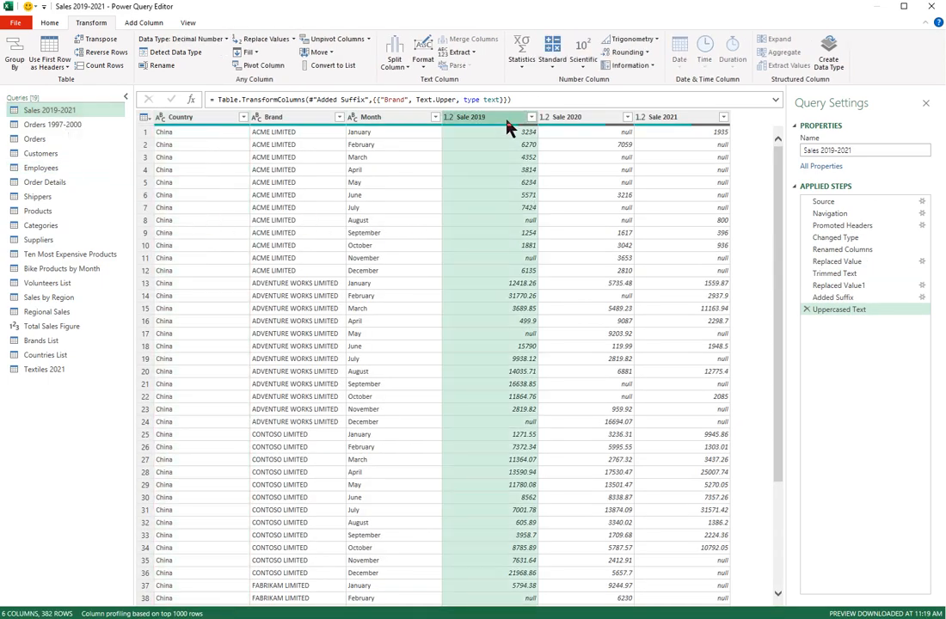
left_click(696, 123, "shift")
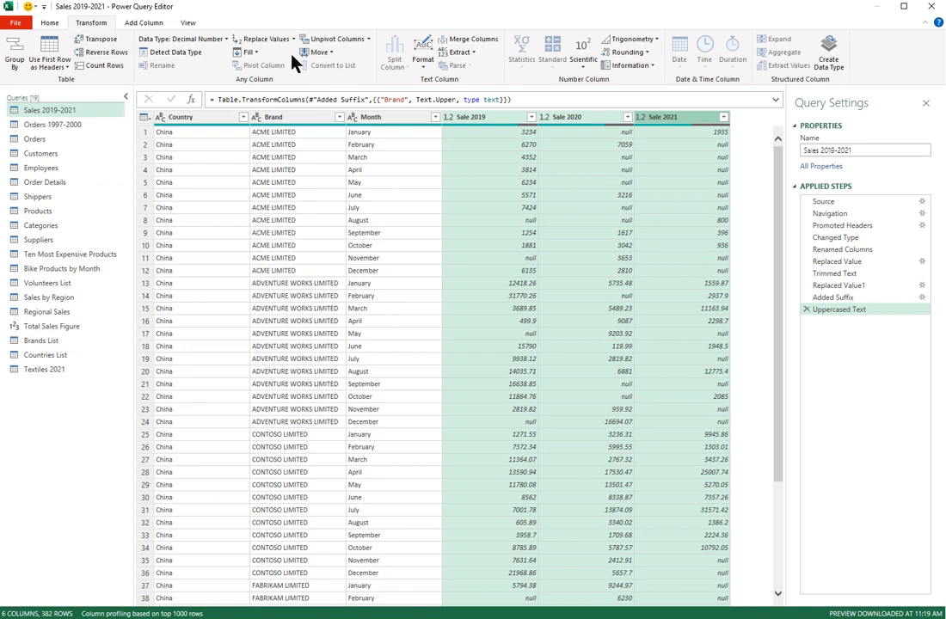
left_click(258, 39)
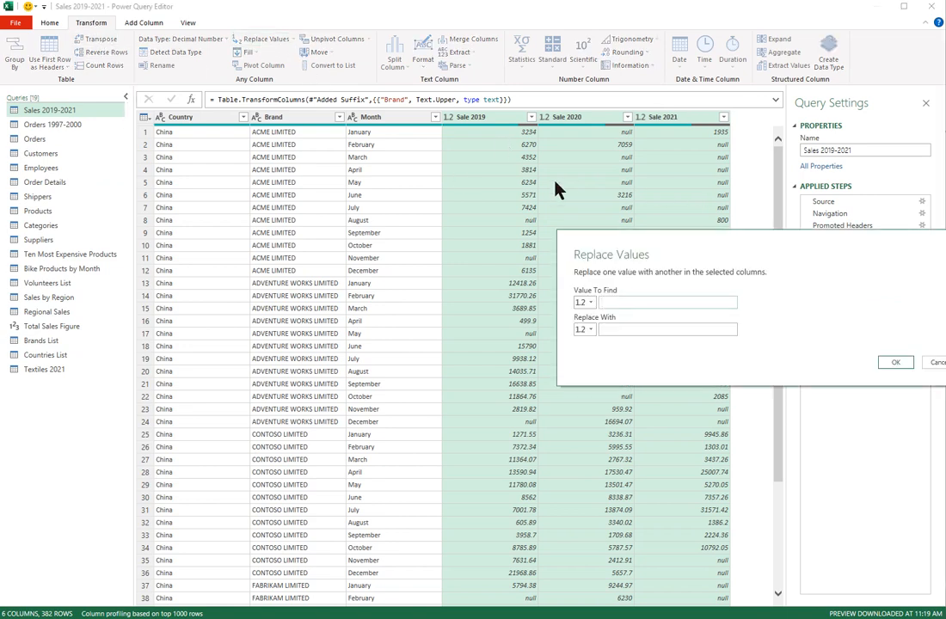
type("null")
left_click(625, 329)
type("0")
left_click(901, 367)
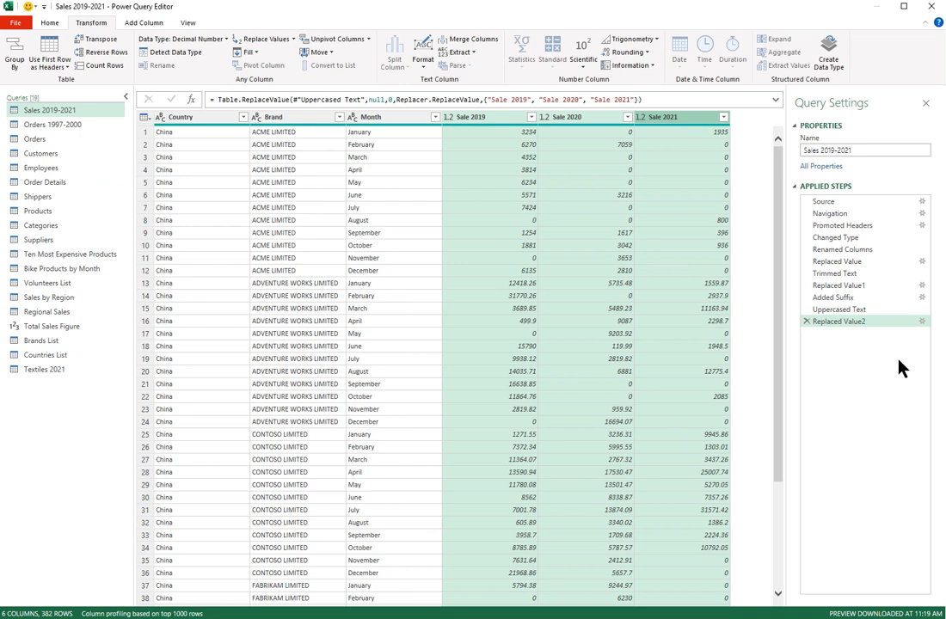
Start a new conditional column for the Sale 2019 figures and name it 2019 Brands.
left_click(499, 118)
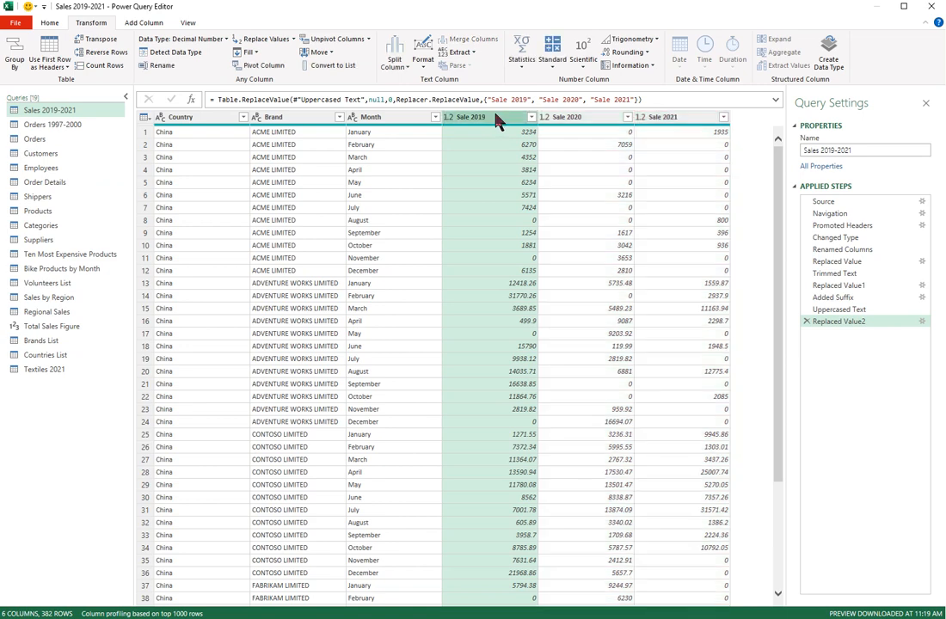
left_click(148, 25)
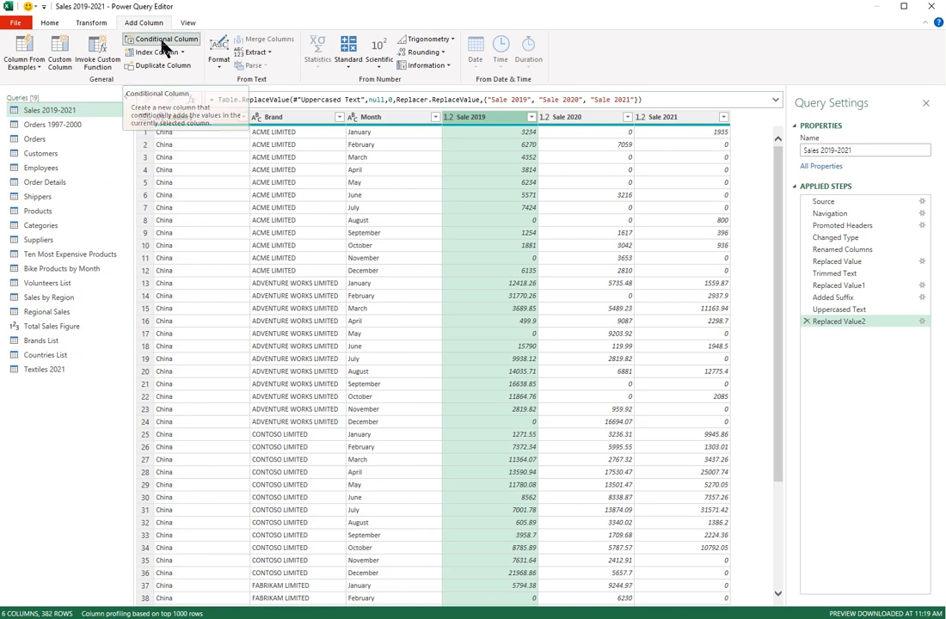
left_click(163, 40)
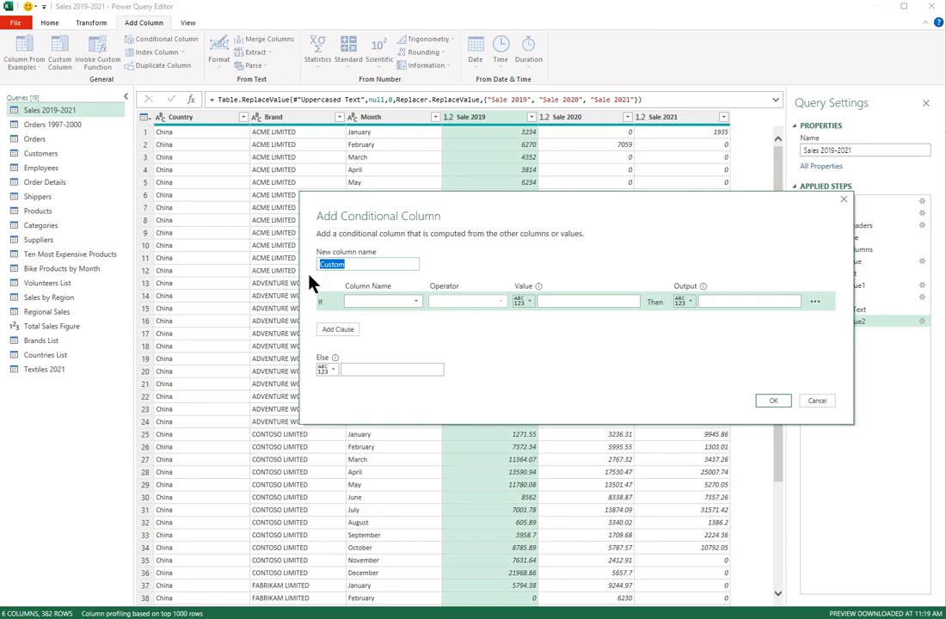
type("2021")
type(" Brands")
key("Home")
key("shift+Right")
key("shift+Right")
key("shift+Right")
key("shift+Right")
type("2019")
Define the first condition so that Sale 2019 is greater than or equal to 20000 outputs Top Seller.
left_click(416, 303)
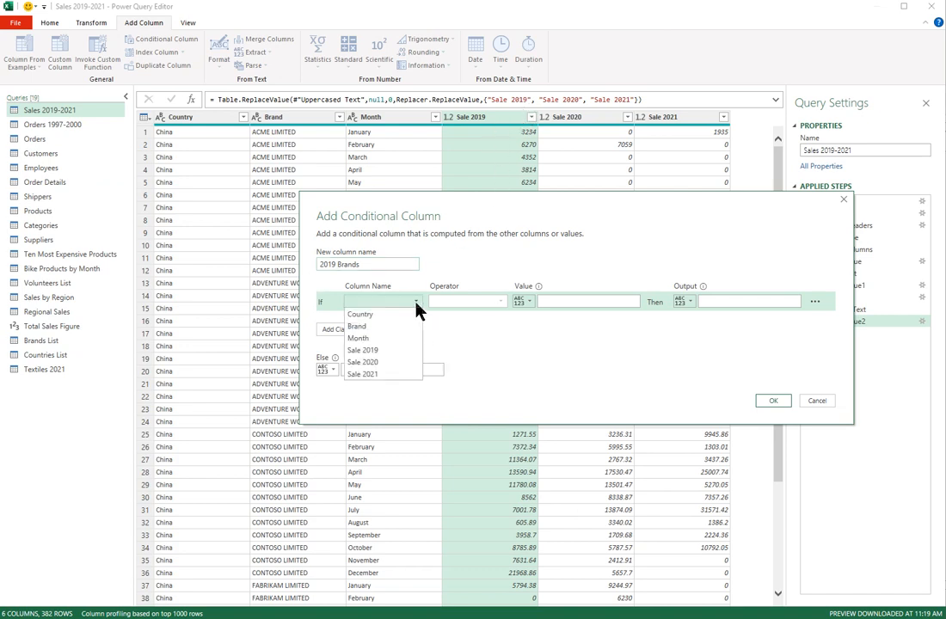
left_click(392, 351)
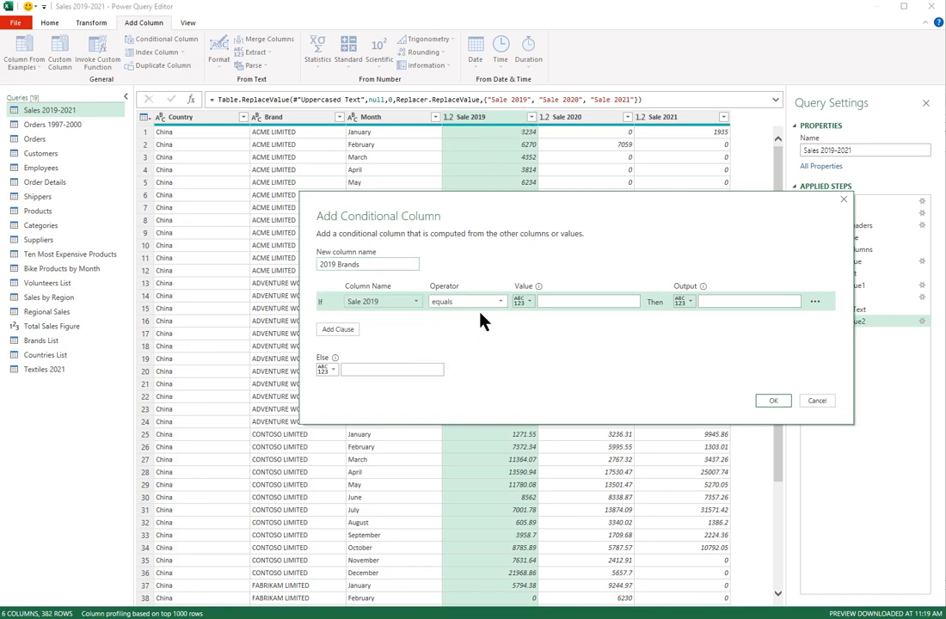
left_click(501, 302)
left_click(496, 351)
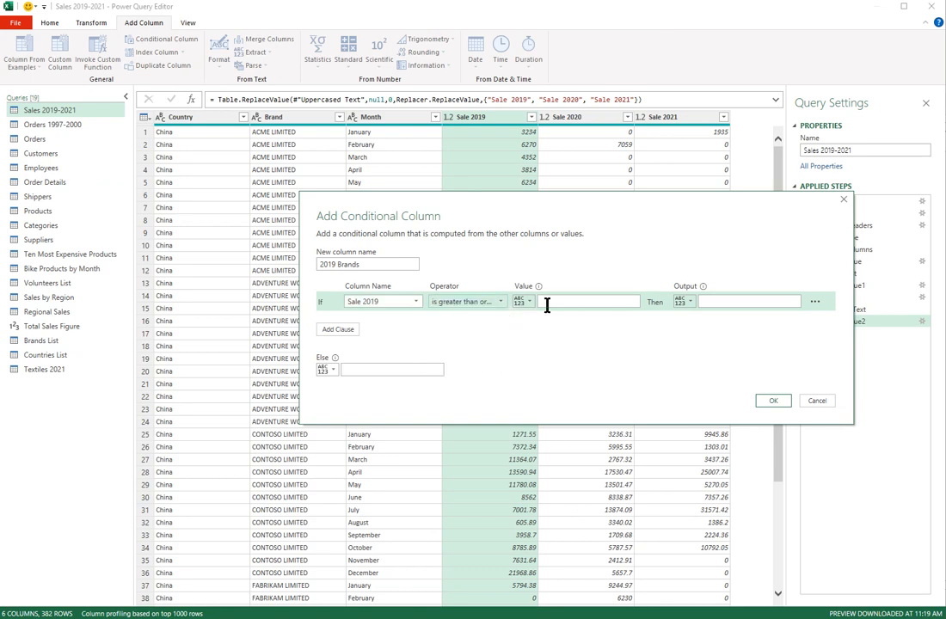
left_click(632, 299)
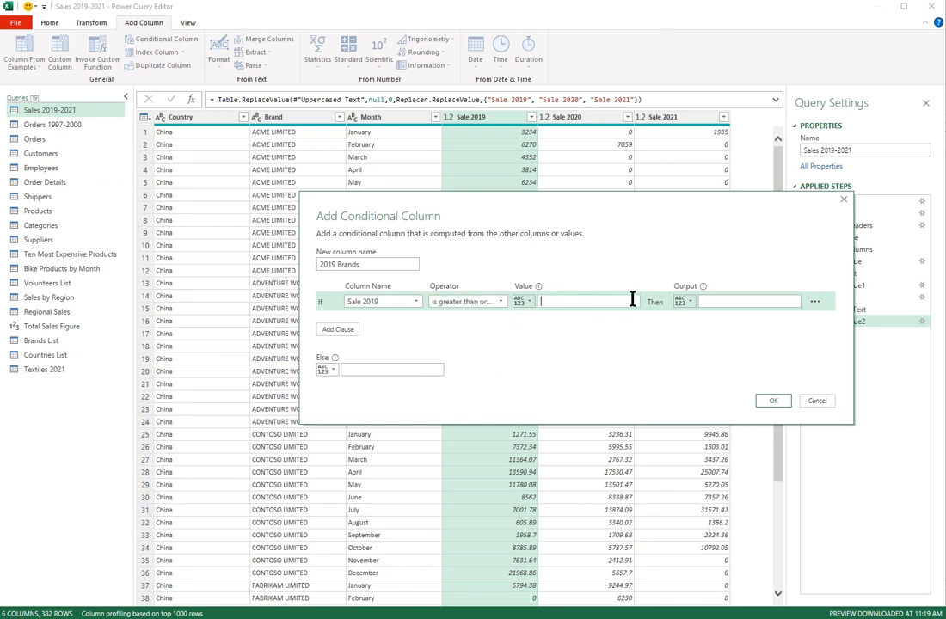
type("20000")
left_click(717, 300)
type("Top Seller")
Add an else-if clause so that Sale 2019 is greater than or equal to 10000 outputs Popular Brand.
left_click(339, 330)
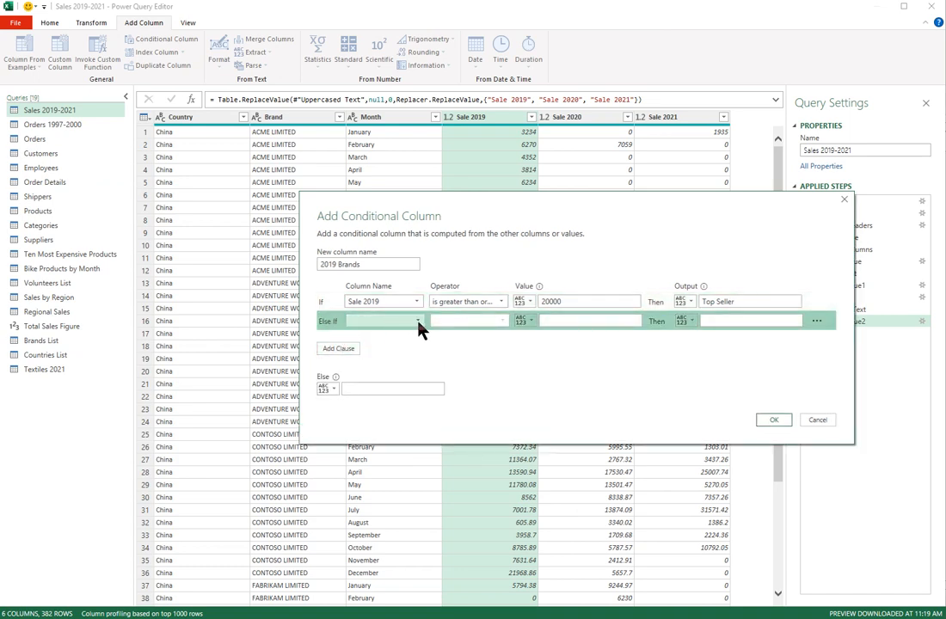
left_click(419, 324)
left_click(385, 379)
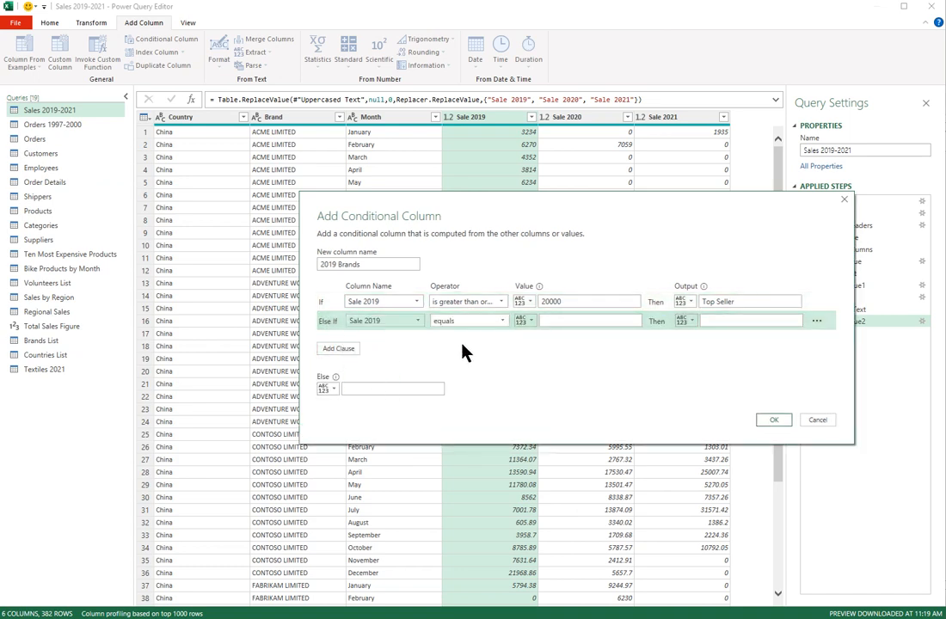
left_click(503, 323)
left_click(494, 368)
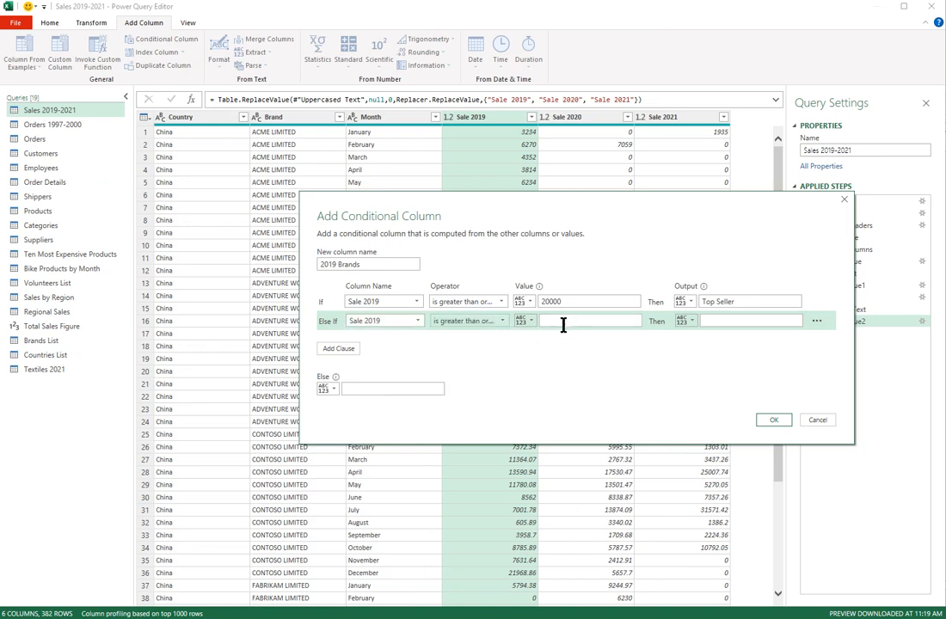
left_click(564, 322)
type("1000")
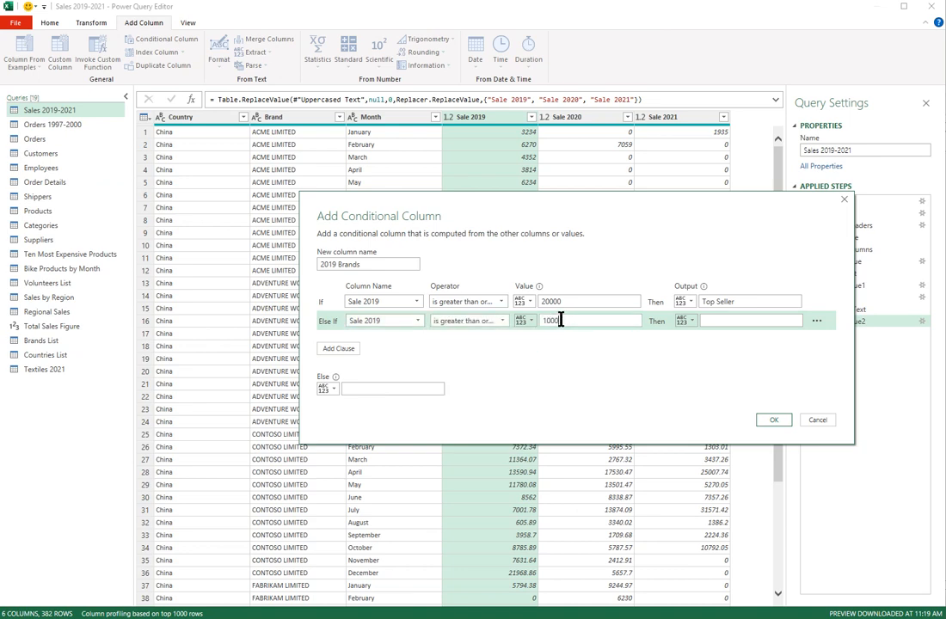
type("0")
type("Popular")
type(" Brand")
Create the 2019 Brands column with Standard as the else output and place it directly after Sale 2019.
left_click(386, 389)
type("Standard")
left_click(777, 423)
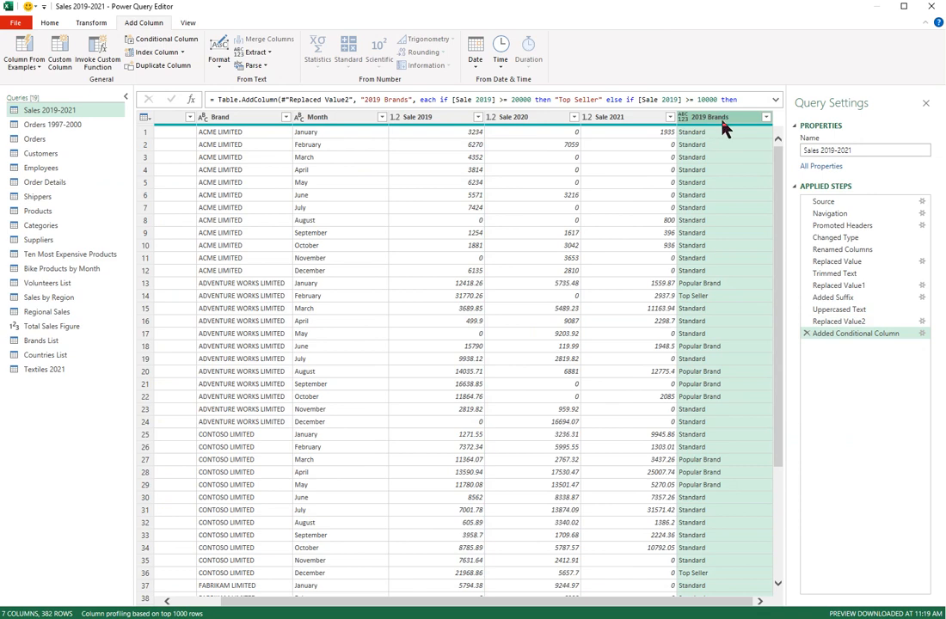
left_click_drag(724, 126, 503, 131)
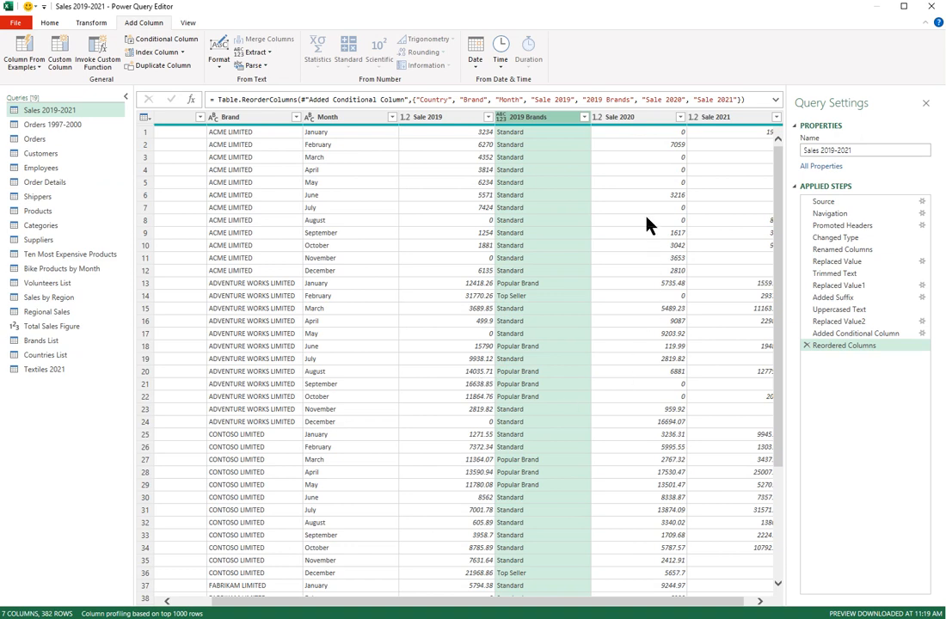
Start another conditional column for the Sale 2020 figures and name it 2020 Brands.
left_click(654, 121)
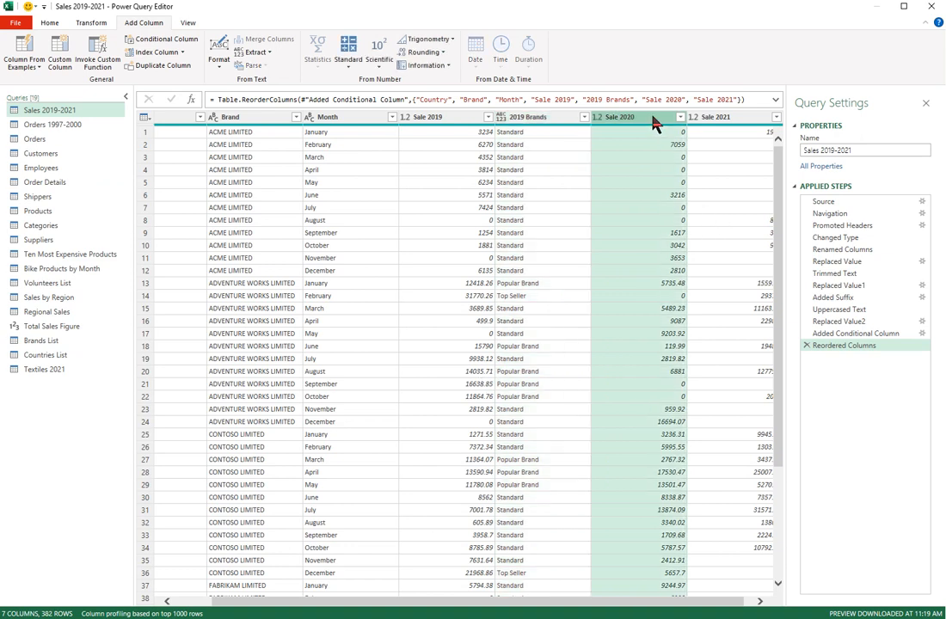
left_click(161, 43)
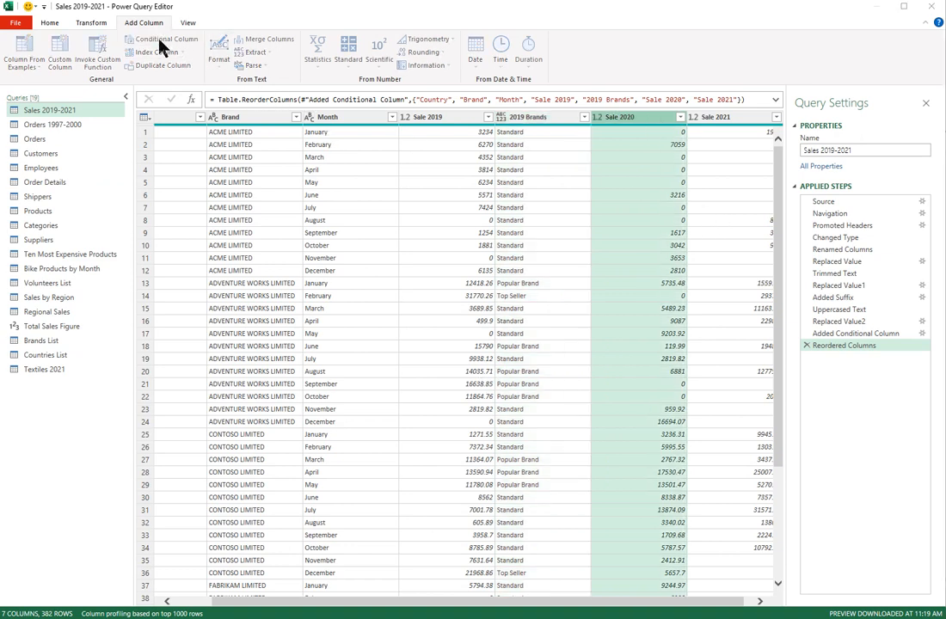
type("2020 BrandsCustom")
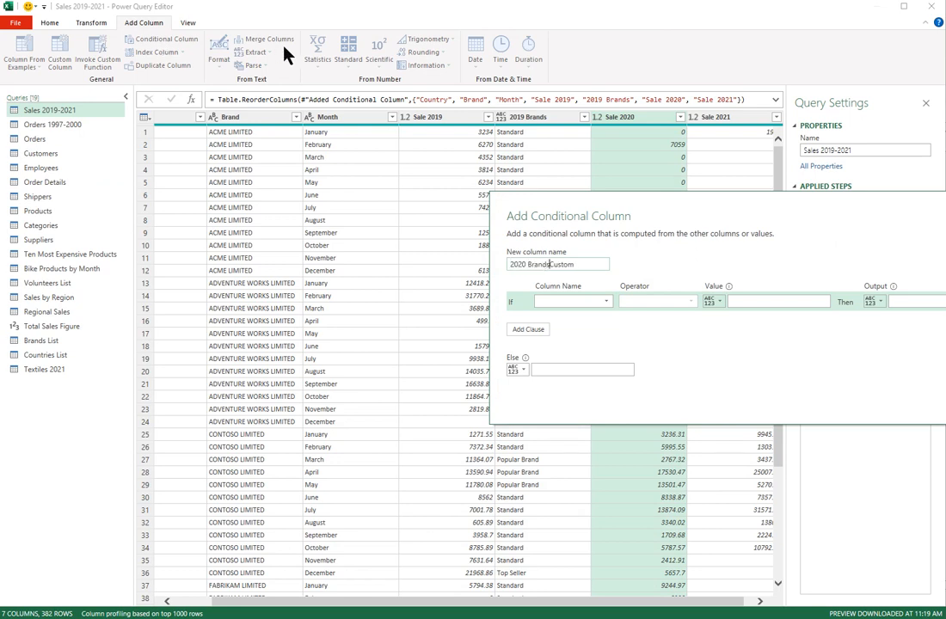
key("Delete")
key("Delete")
key("Delete")
key("Delete")
key("Delete")
key("Delete")
Define the first condition so that Sale 2020 is greater than or equal to 20000 outputs Top Seller.
left_click(606, 301)
left_click(591, 379)
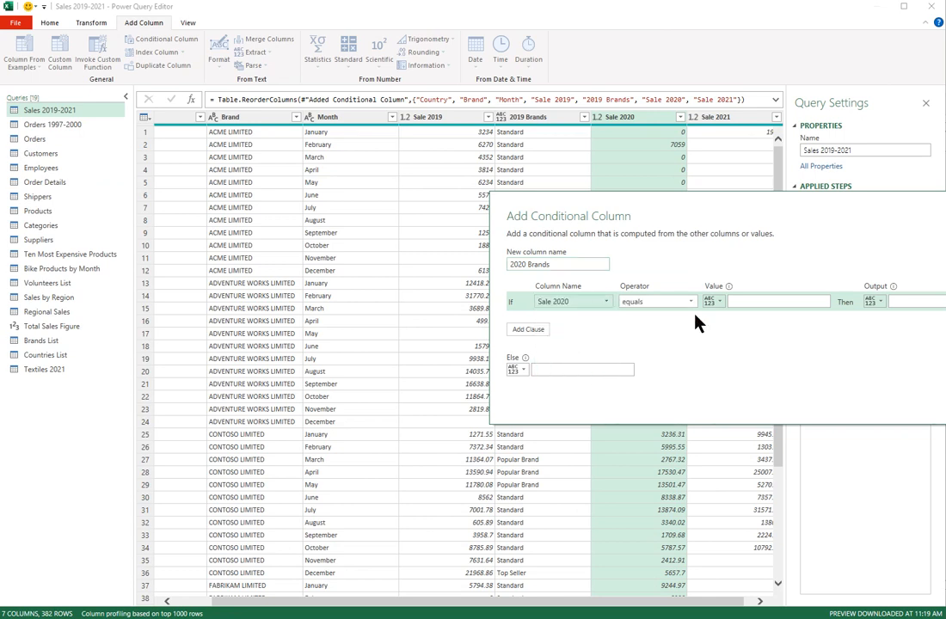
left_click(690, 302)
left_click(677, 359)
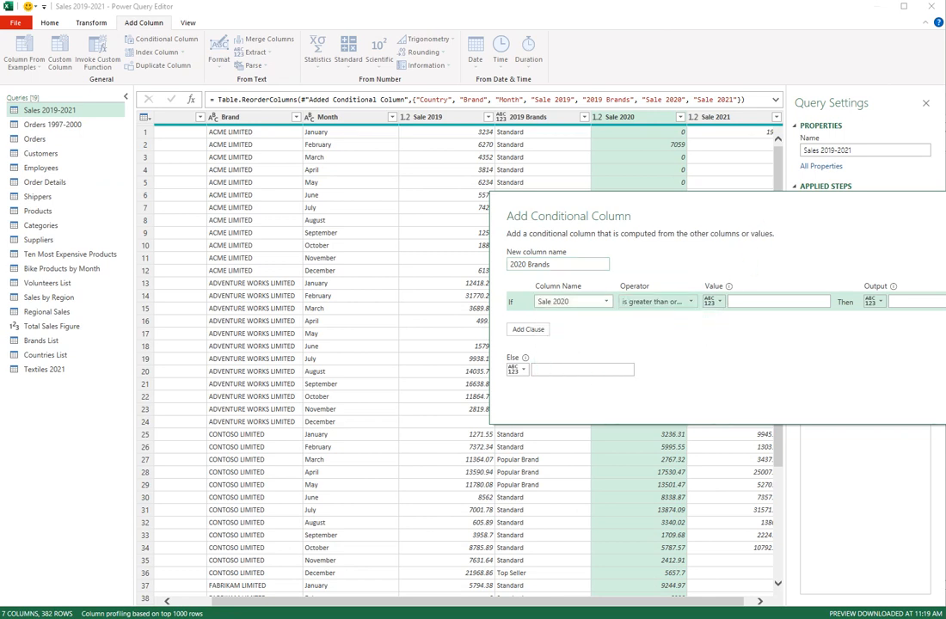
left_click(477, 302)
type("20000")
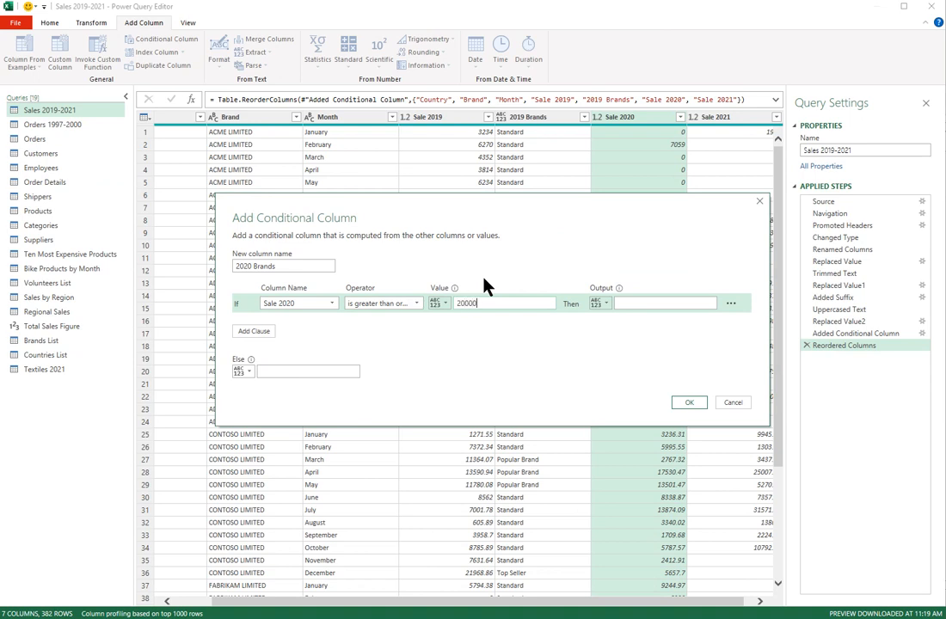
key("Tab")
type("Top Seller")
Add an else-if clause so that Sale 2020 is greater than or equal to 10000 outputs Popular Brand.
left_click(262, 334)
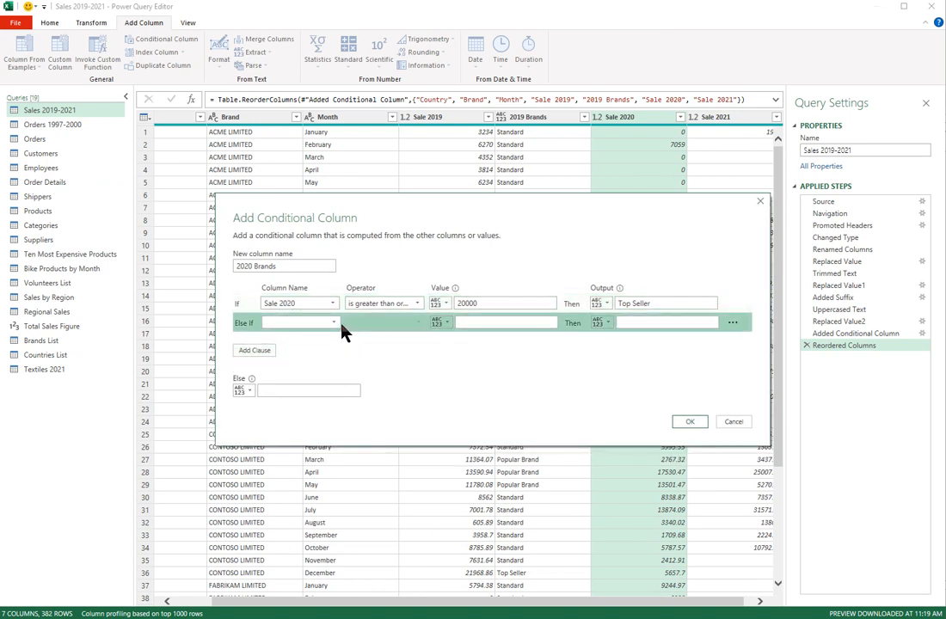
left_click(333, 323)
left_click(309, 395)
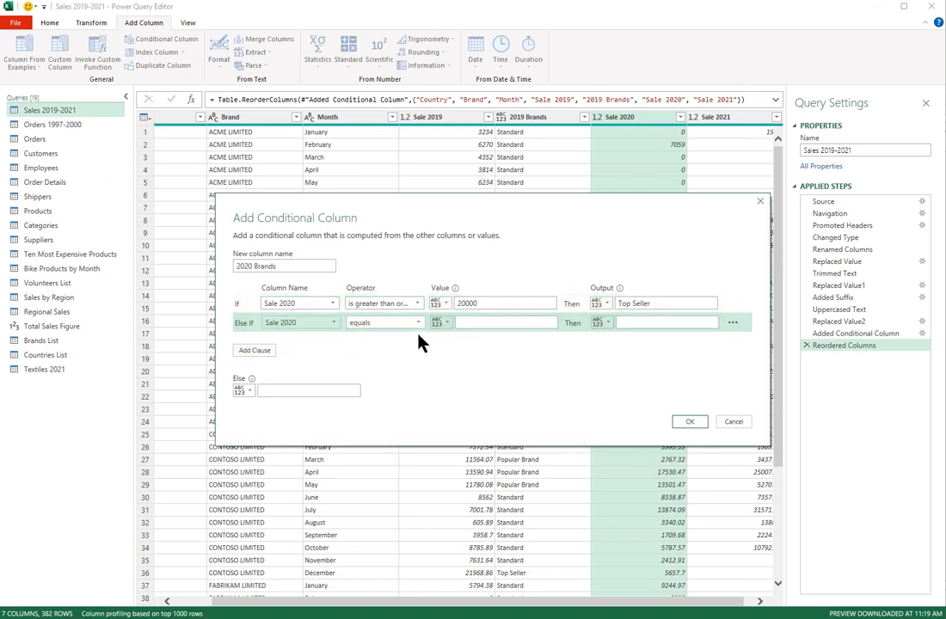
left_click(417, 323)
left_click(408, 375)
left_click(472, 322)
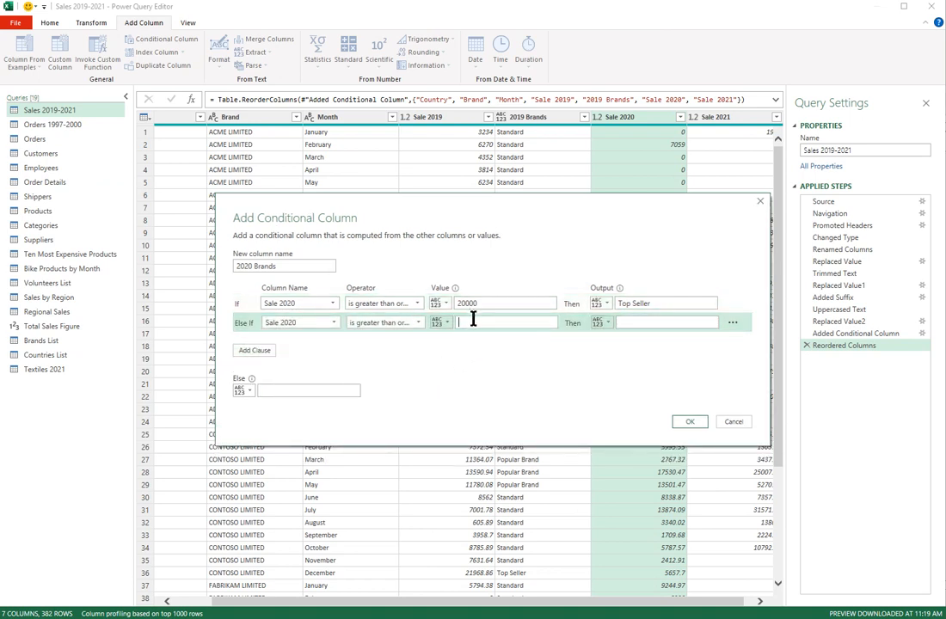
type("10000")
left_click(653, 323)
type("Popular Brand")
Create the 2020 Brands column with Standard as the else output and place it directly after Sale 2020.
left_click(281, 391)
type("Standard")
left_click(691, 424)
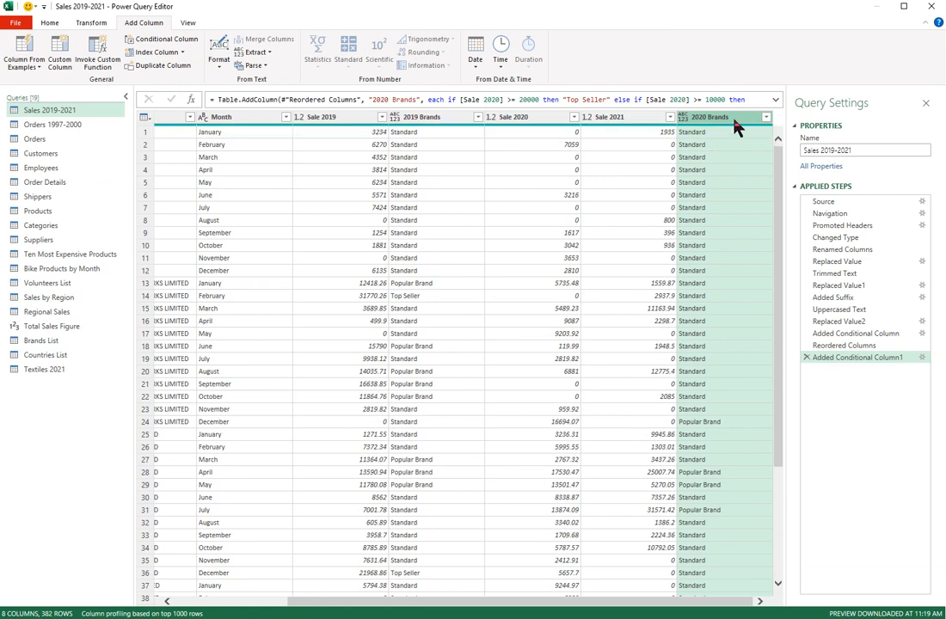
left_click_drag(736, 125, 591, 136)
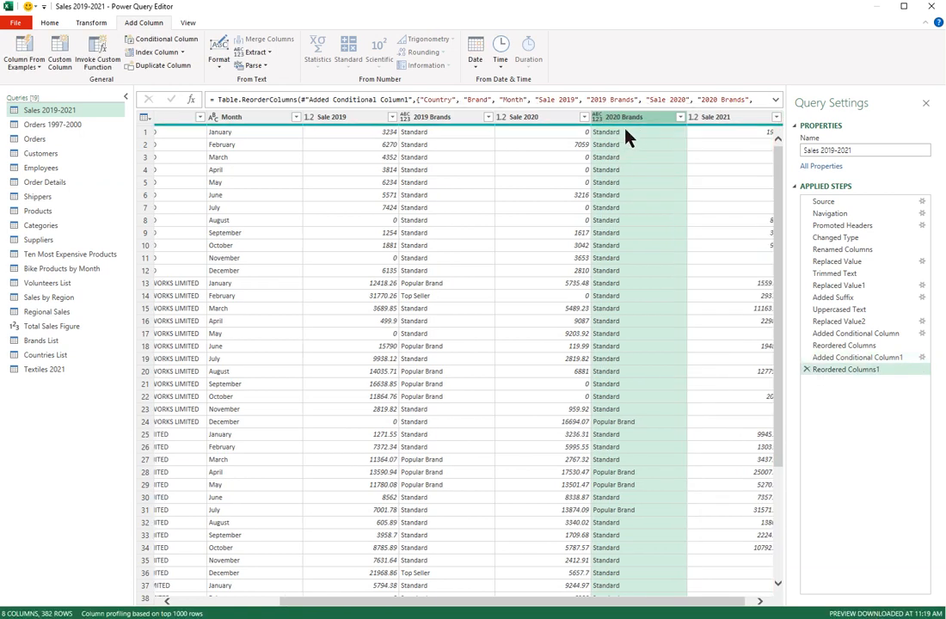
Start a third conditional column for the Sale 2021 figures and name it 2021 Brands.
left_click(720, 126)
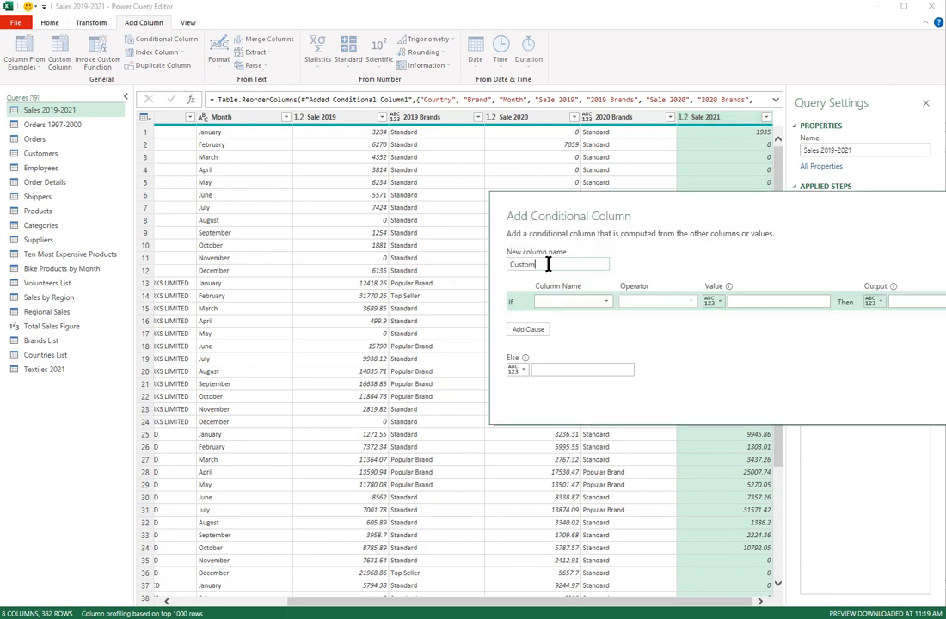
double_click(548, 264)
type("2021 Brands")
Define the first condition so that Sale 2021 is greater than or equal to 20000 outputs Top Seller.
left_click(420, 309)
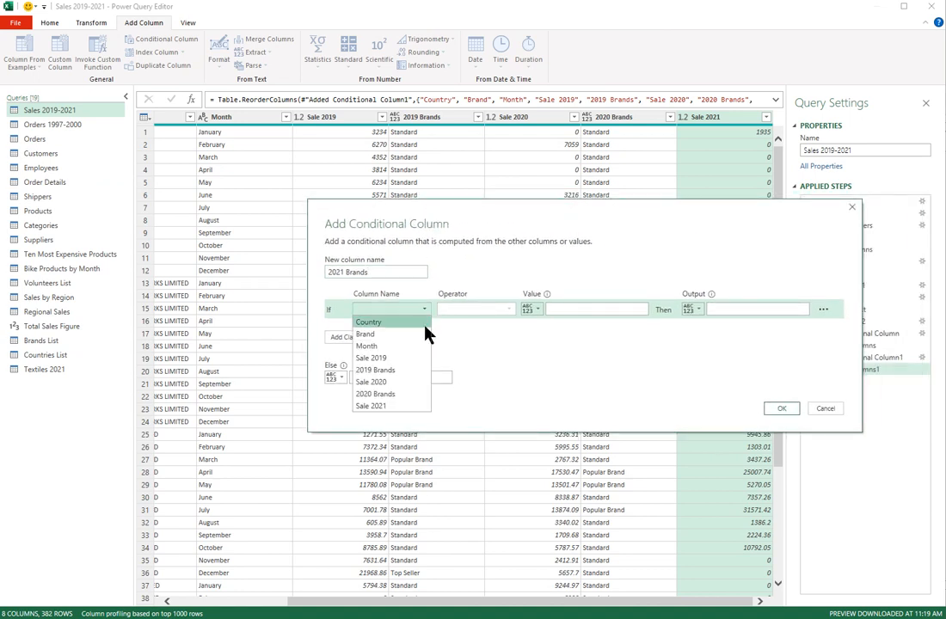
left_click(396, 408)
left_click(506, 310)
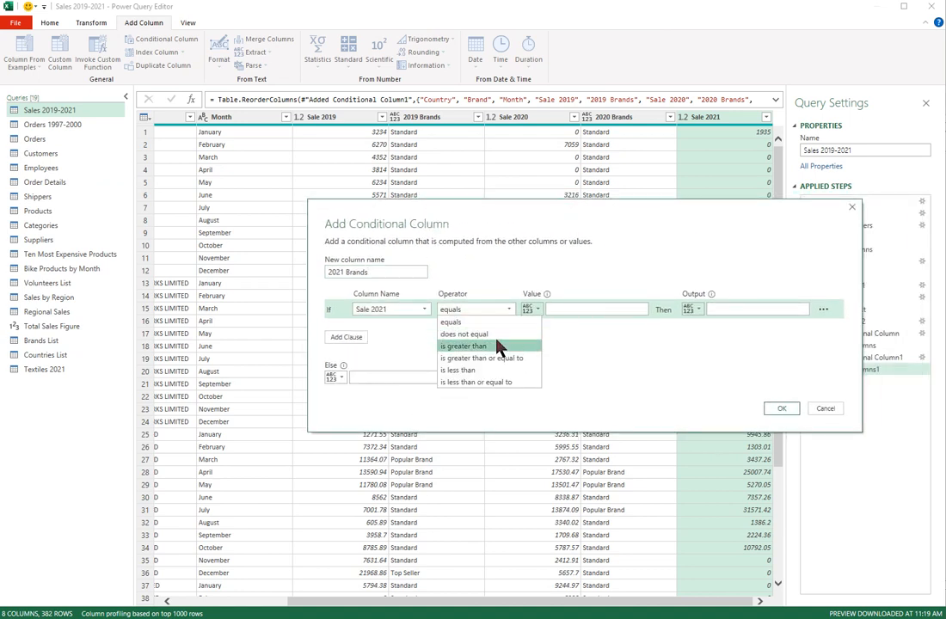
left_click(473, 355)
left_click(575, 309)
type("20000")
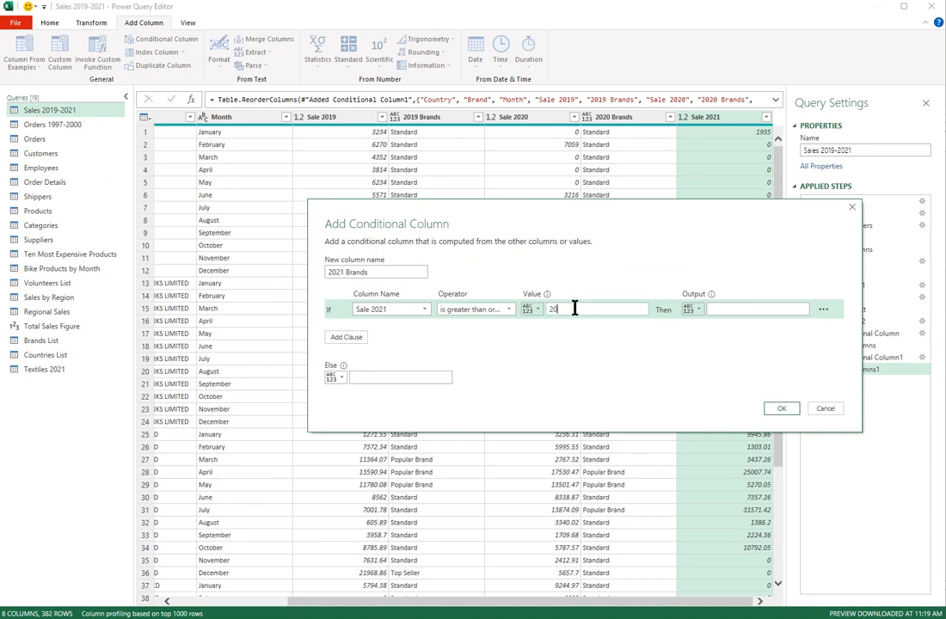
key("Tab")
key("Tab")
type("Top Seller")
Add an else-if clause so that Sale 2021 is greater than or equal to 10000 outputs Popular Brand.
left_click(348, 340)
left_click(425, 329)
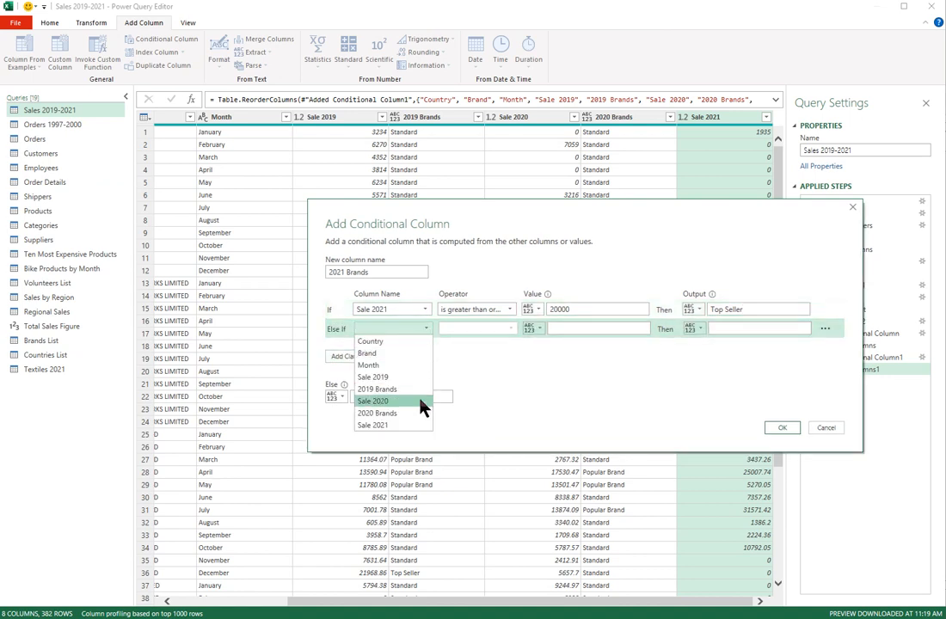
left_click(416, 429)
left_click(509, 329)
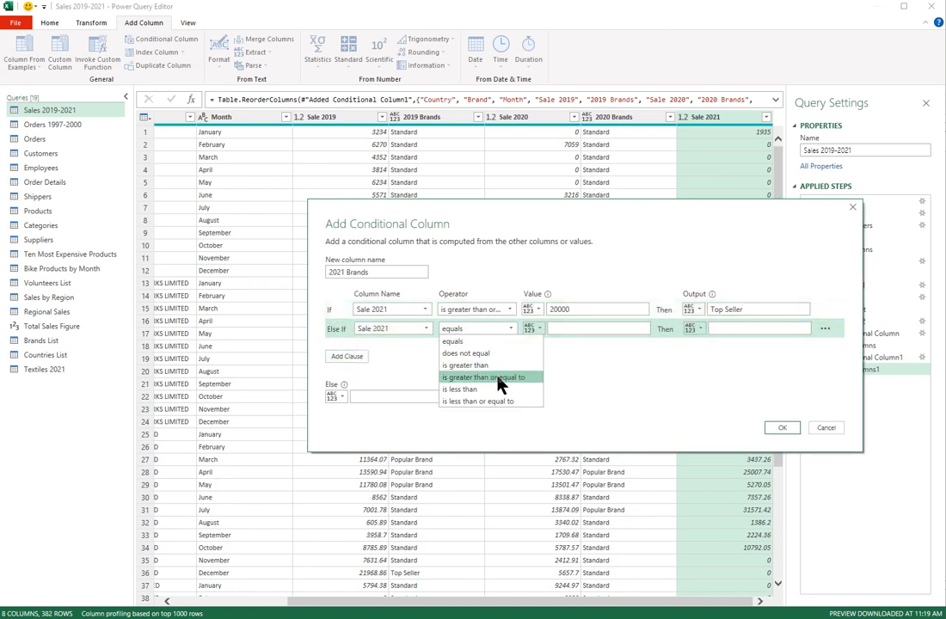
left_click(502, 382)
left_click(563, 328)
type("10000")
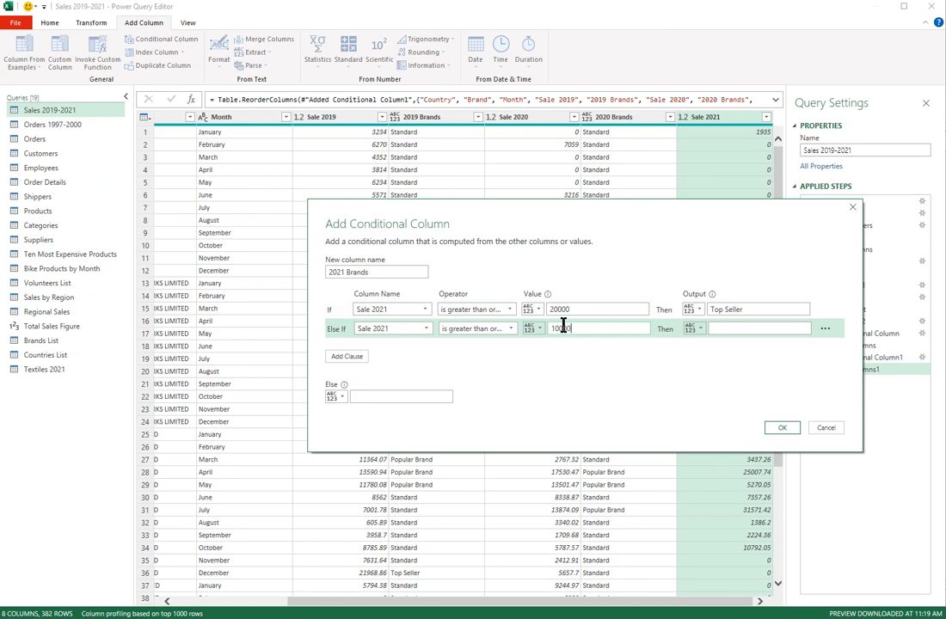
key("Tab")
type("Popular Bar")
type("nd")
Set Standard as the else output and create the 2021 Brands column.
left_click(396, 396)
type("Standard")
left_click(783, 428)
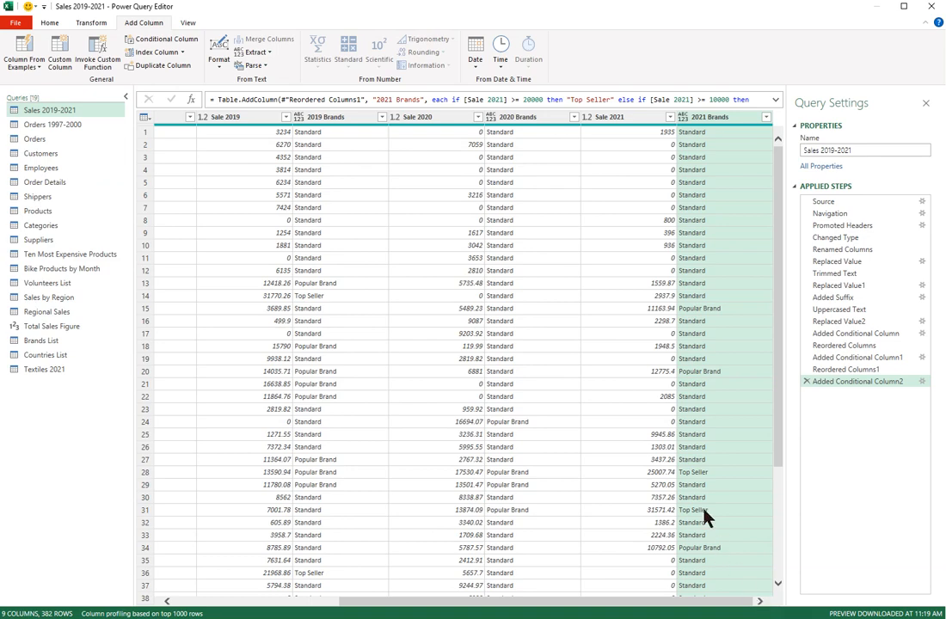
Start a new conditional column based on the Month column and name it Financial Quarters.
left_click_drag(560, 602, 344, 608)
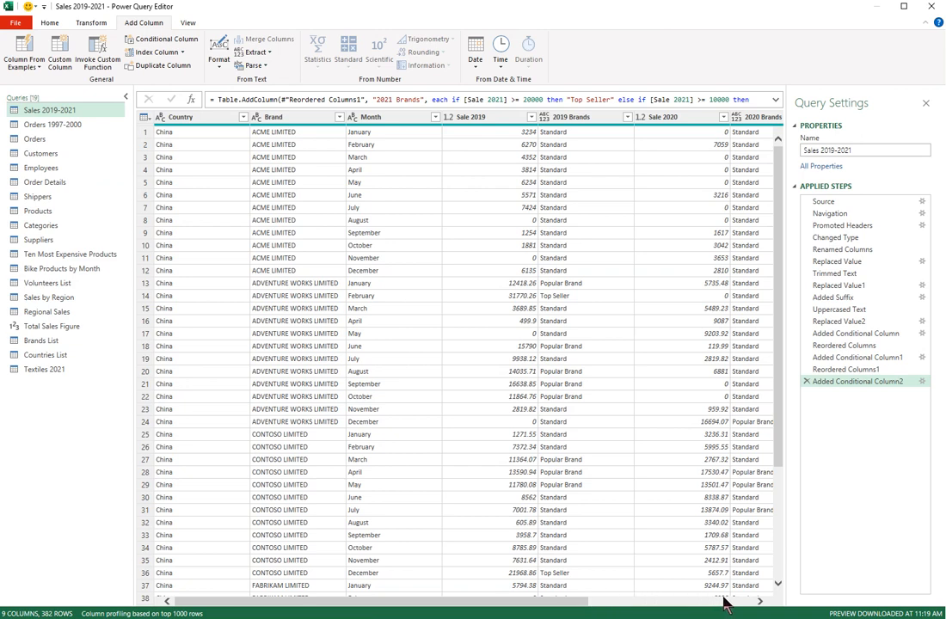
left_click(406, 118)
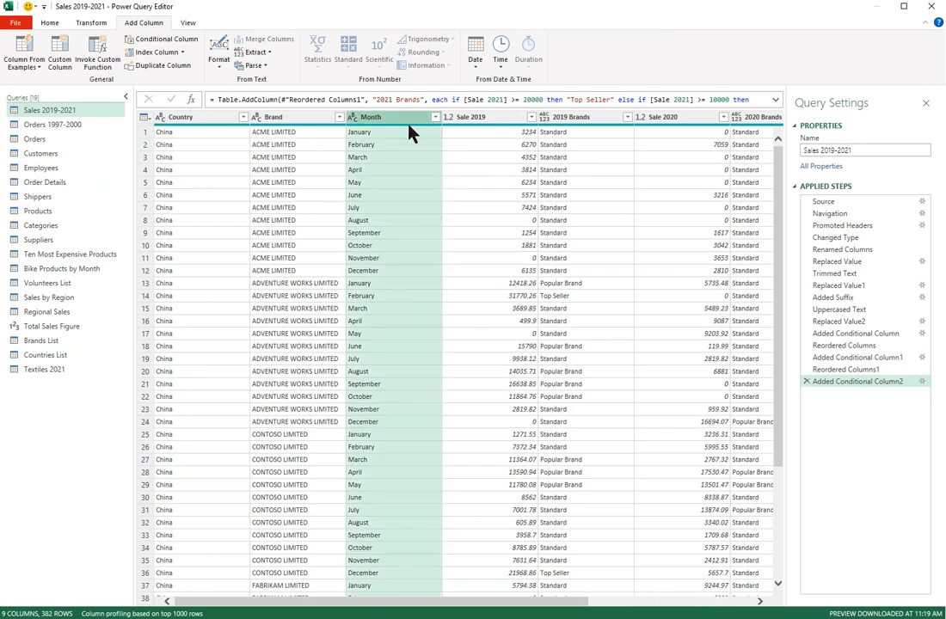
left_click(161, 40)
left_click_drag(813, 191, 548, 213)
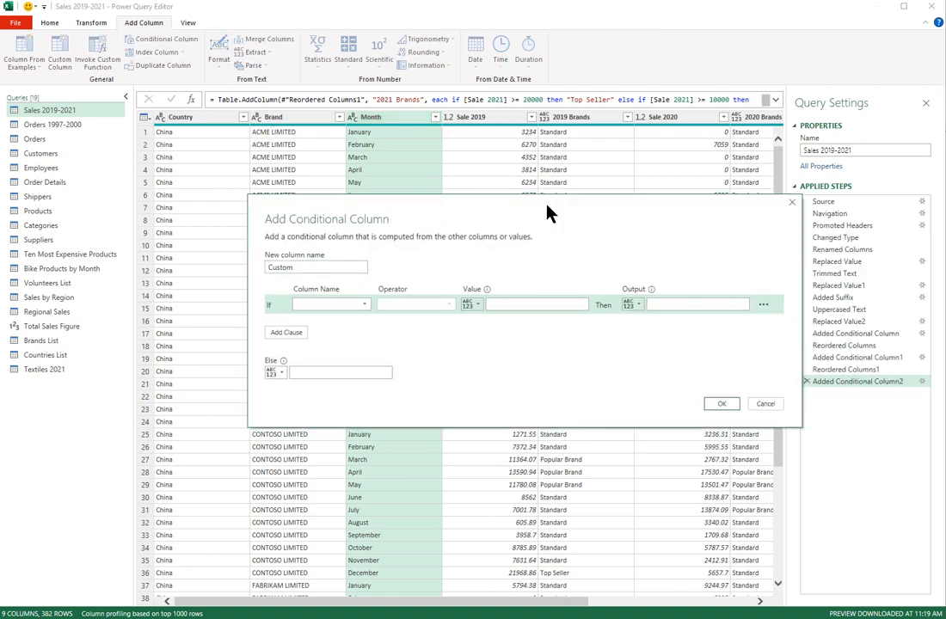
double_click(313, 267)
type("Financial Quarters")
Define the first condition so that Month equals January outputs Qtr4.
left_click(362, 305)
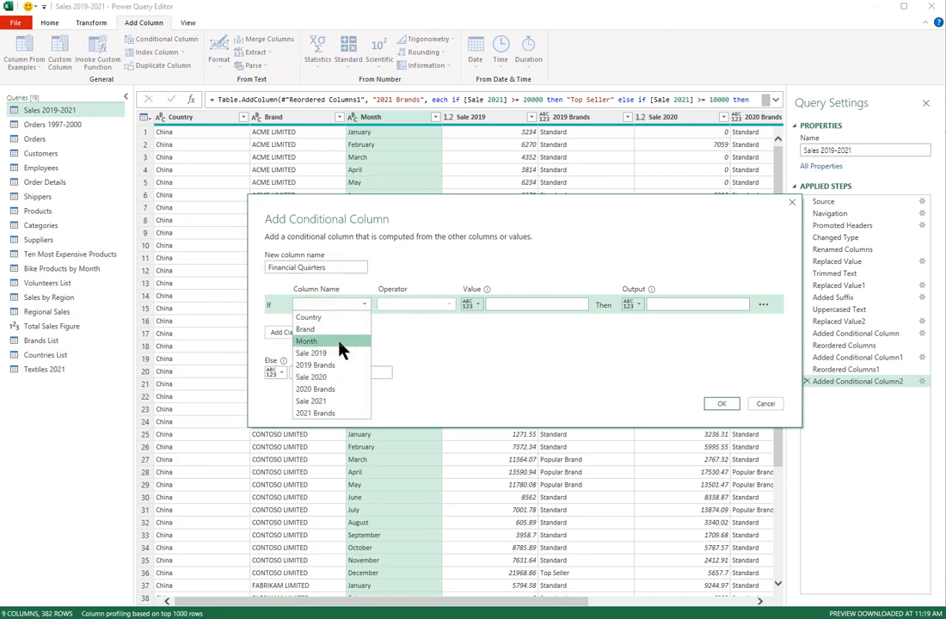
left_click(336, 344)
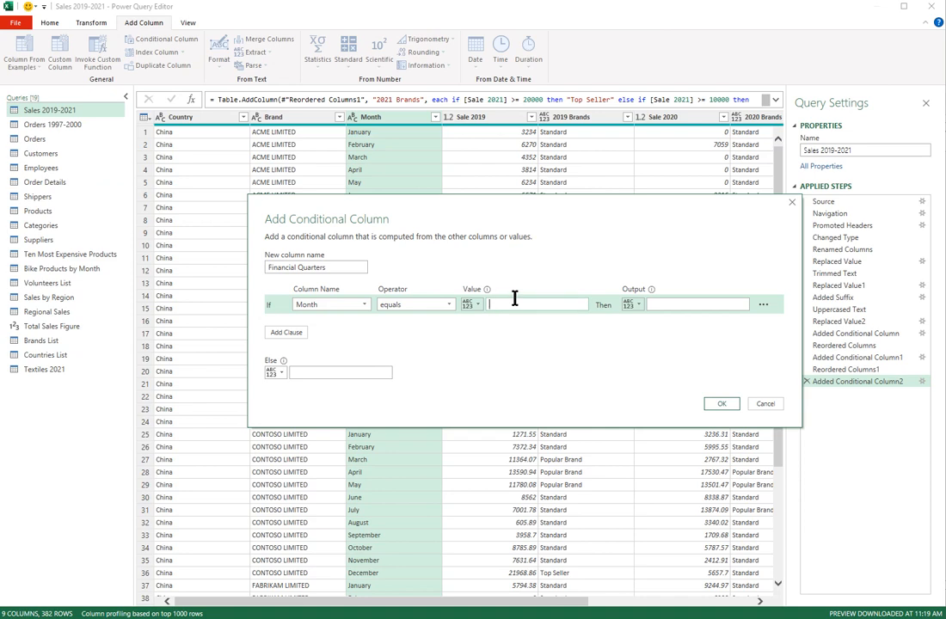
type("January")
key("Tab")
key("Tab")
type("Qtr4")
key("ctrl+a")
Add an else-if clause so that Month equals February outputs Qtr4.
left_click(290, 341)
left_click(367, 324)
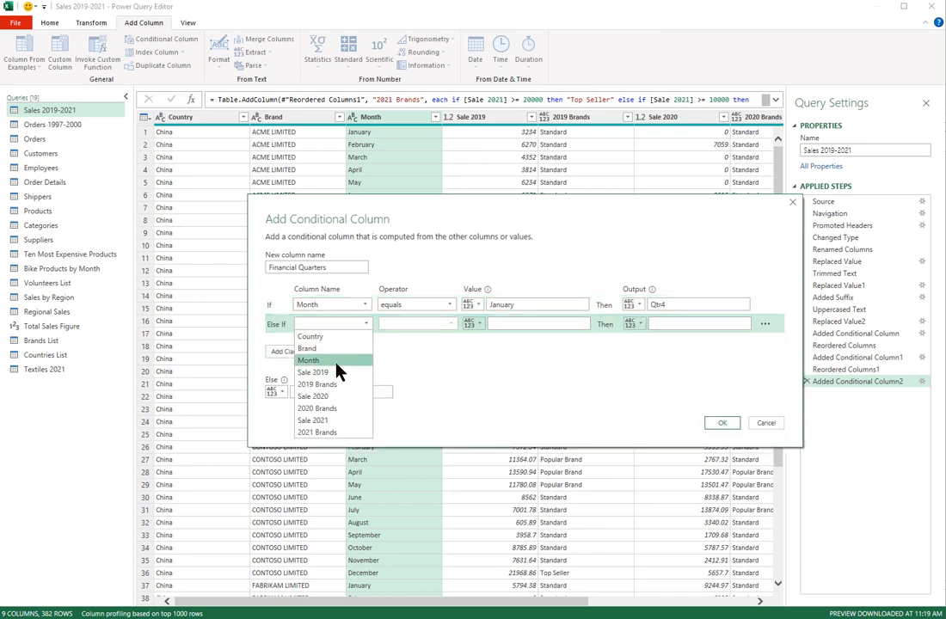
left_click(336, 362)
left_click(533, 323)
type("Fe")
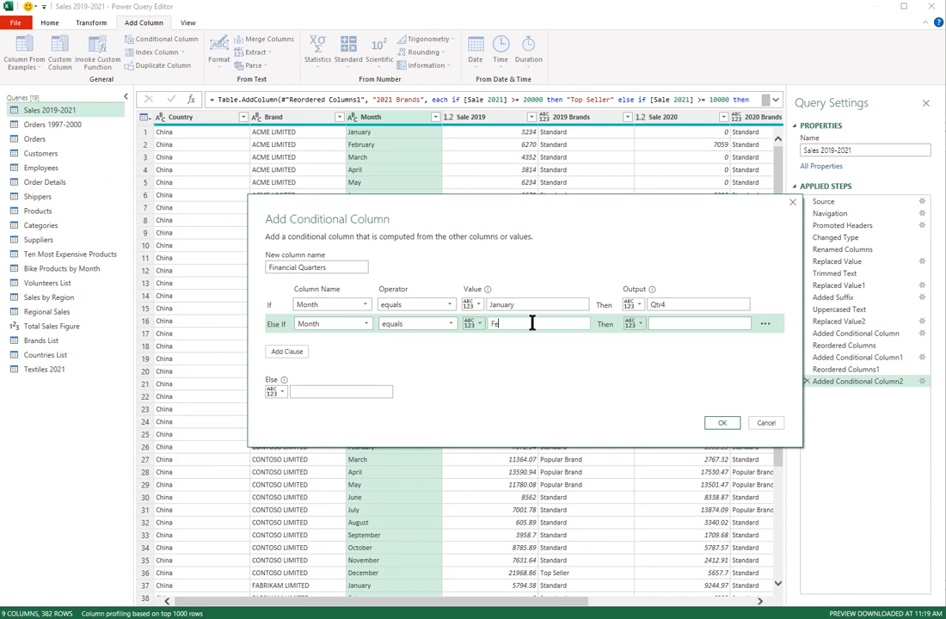
type("bruary")
left_click(688, 325)
type("Qtr4")
Add an else-if clause so that Month equals March outputs Qtr4.
left_click(290, 351)
left_click(368, 347)
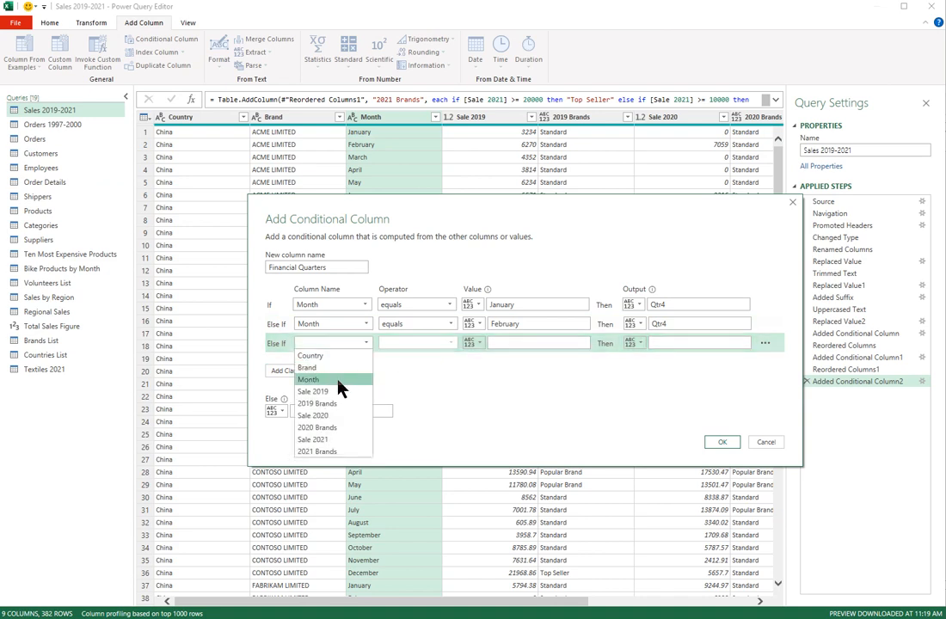
left_click(340, 389)
left_click(527, 343)
type("M")
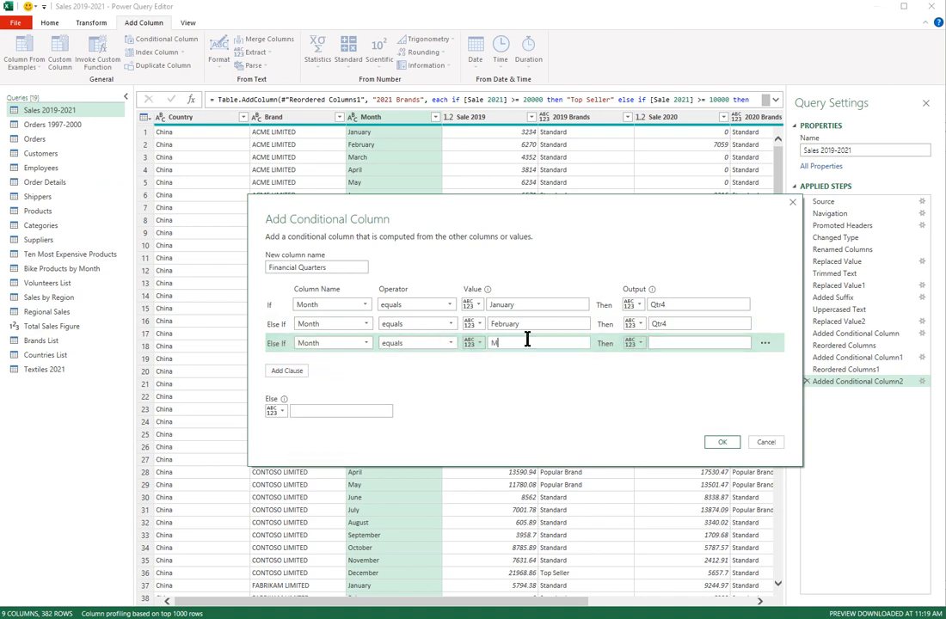
type("arch")
left_click(667, 342)
type("Qtr4")
Add an else-if clause so that Month equals April outputs Qtr1.
left_click(289, 371)
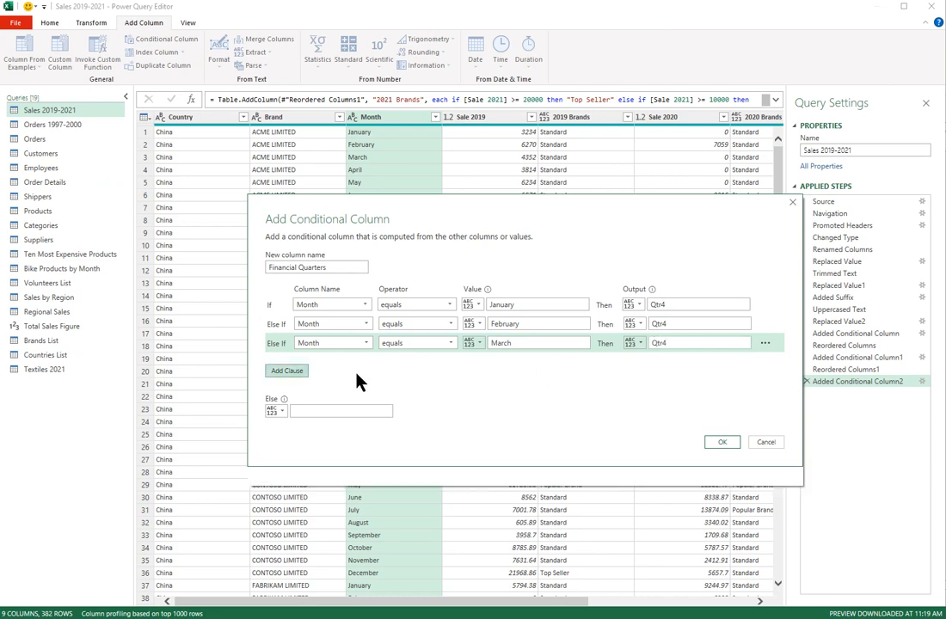
left_click(361, 362)
left_click(340, 400)
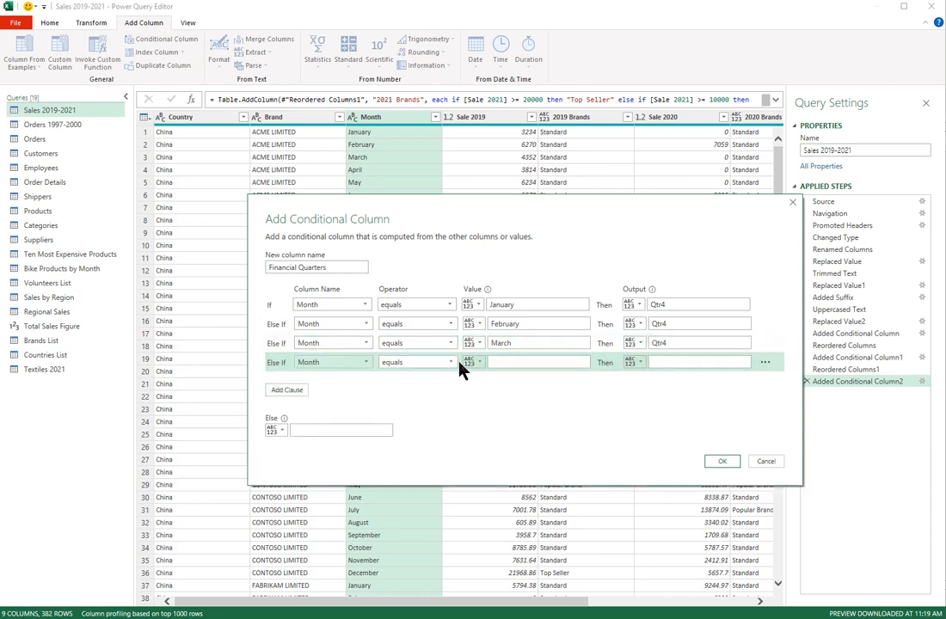
left_click(505, 362)
type("April")
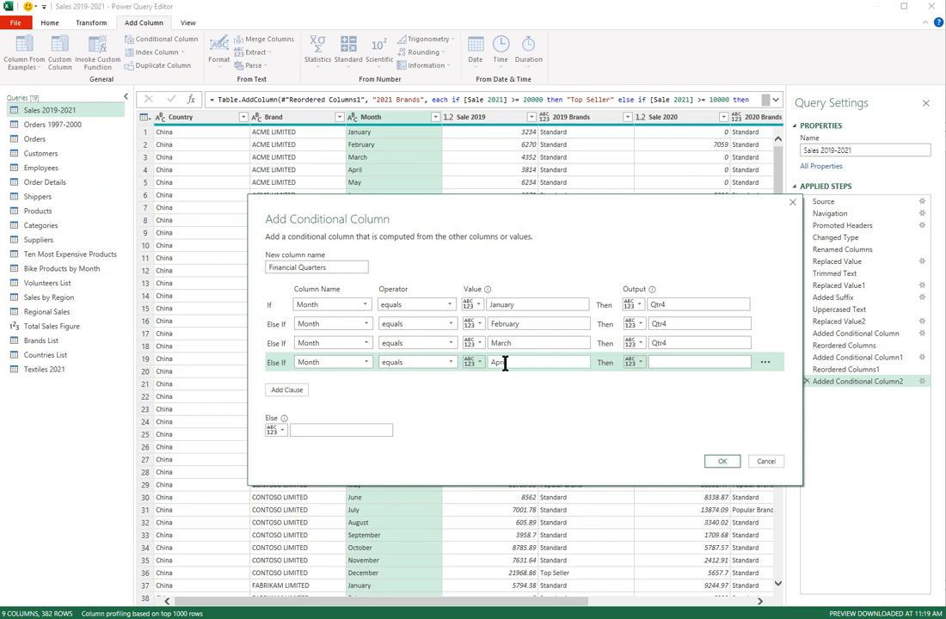
key("Tab")
type("Qtr4")
key("BackSpace")
type("1")
key("ctrl+a")
Add an else-if clause so that Month equals May outputs Qtr1.
left_click(288, 390)
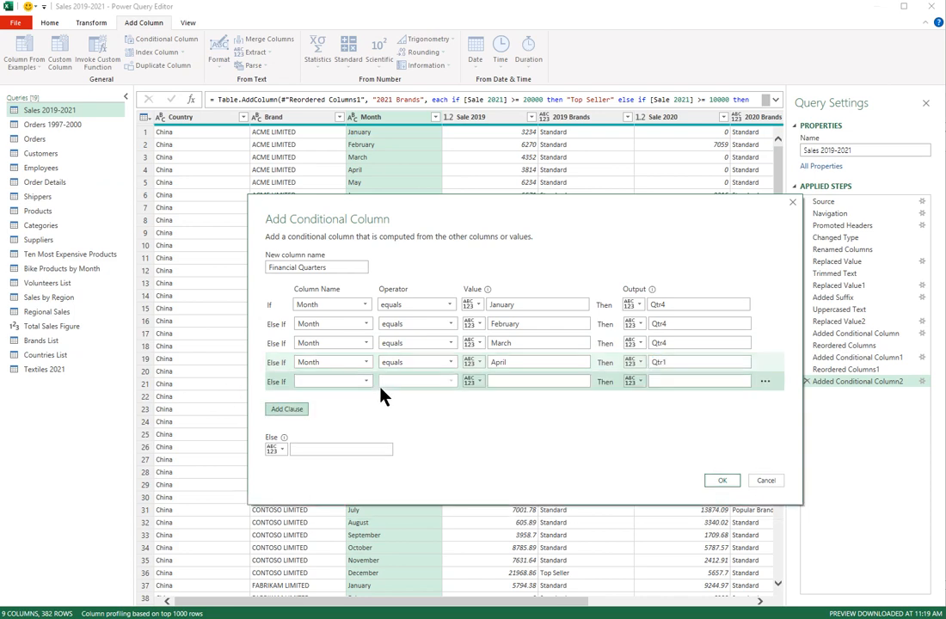
left_click(365, 382)
left_click(337, 427)
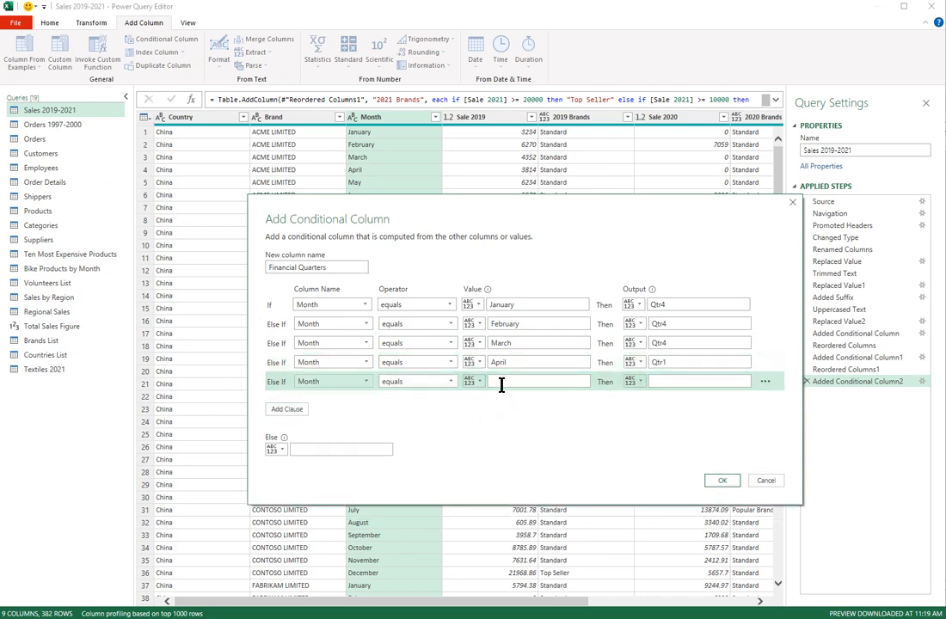
left_click(503, 382)
type("May")
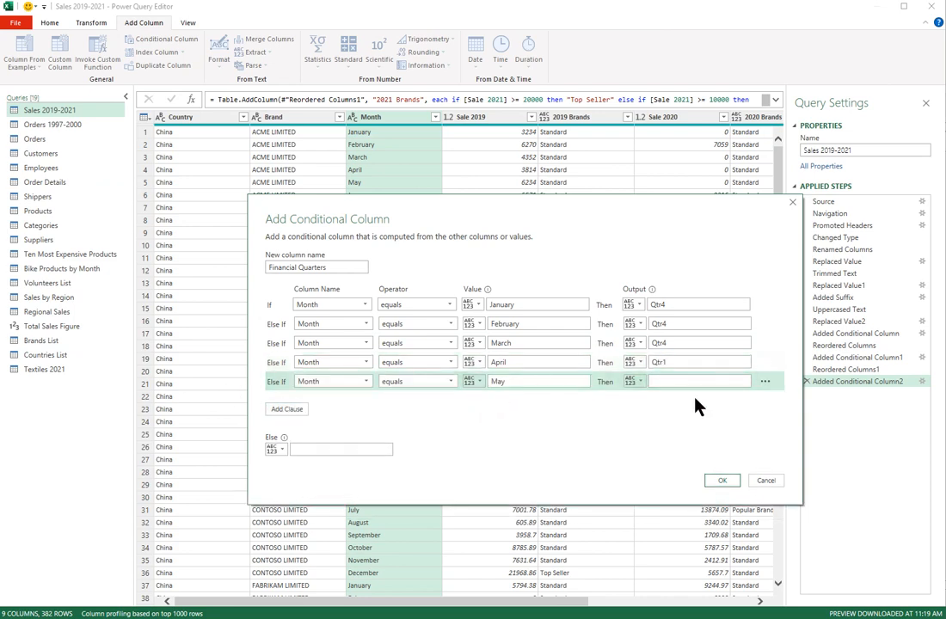
left_click(663, 381)
type("Qtr1")
Add an else-if clause so that Month equals June outputs Qtr1.
left_click(292, 413)
left_click(365, 402)
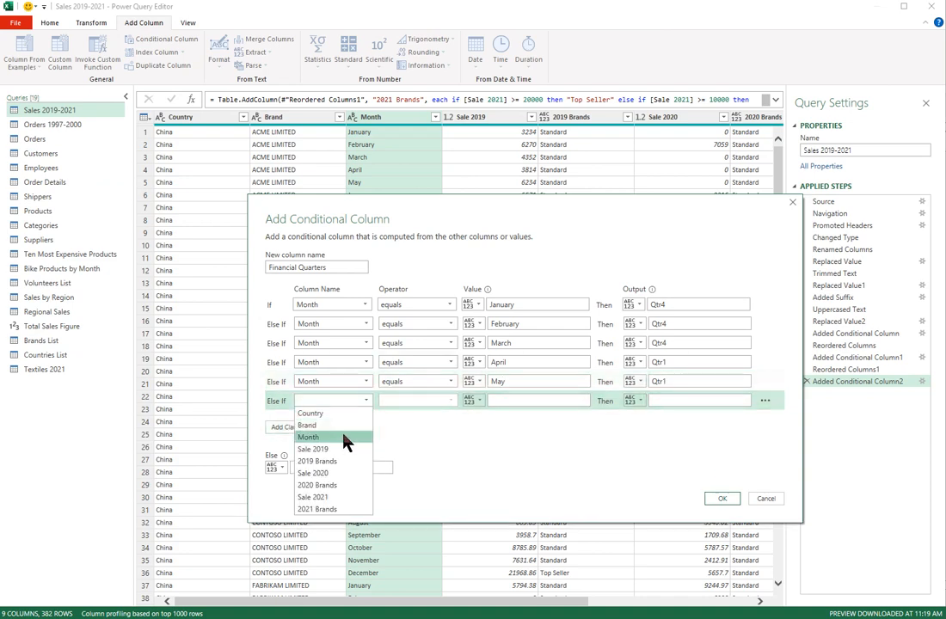
left_click(348, 438)
left_click(535, 400)
type("June")
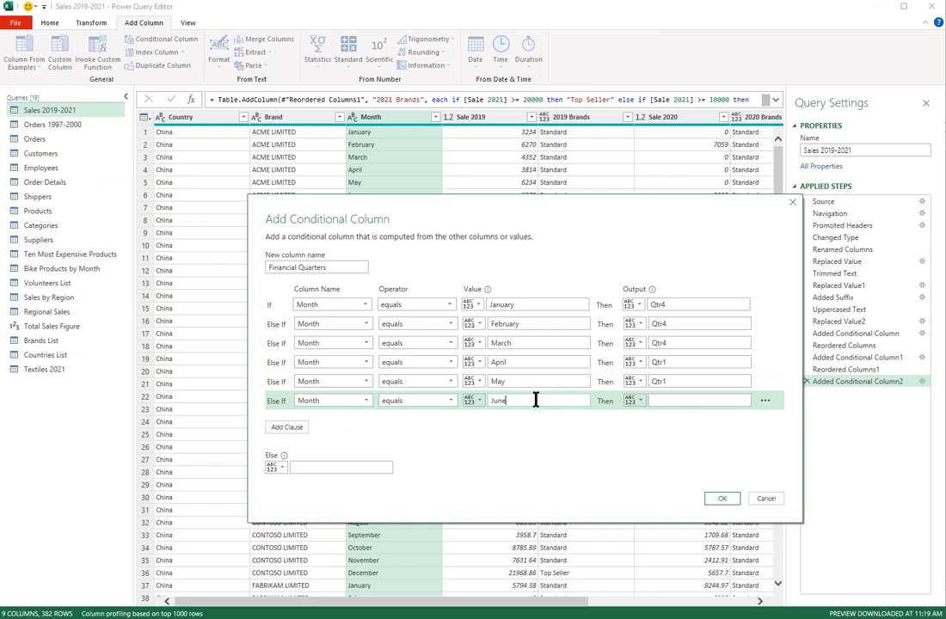
left_click(665, 399)
type("Qtr1")
Add an else-if clause so that Month equals July outputs Qtr2.
left_click(287, 428)
left_click(352, 408)
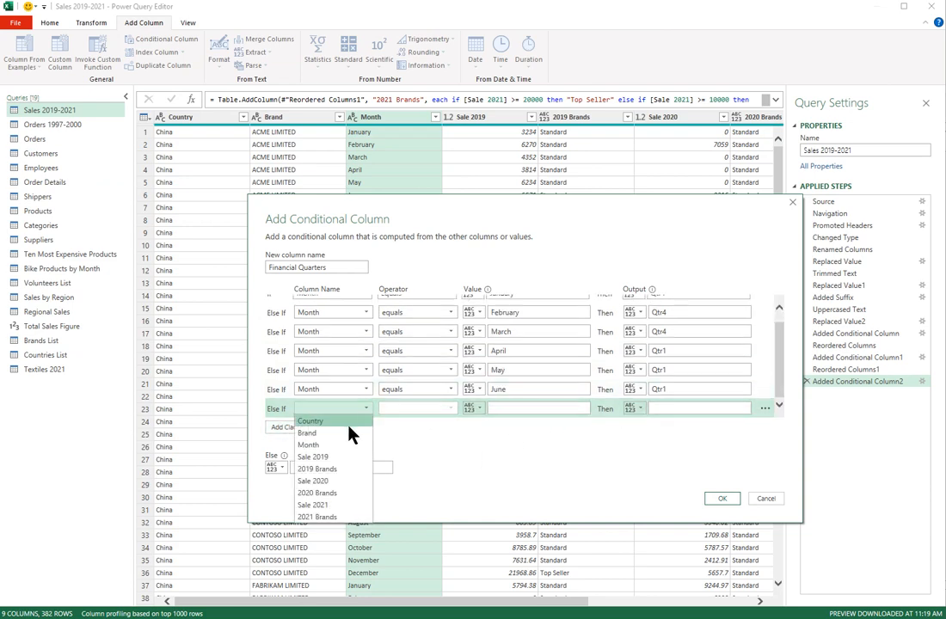
left_click(338, 445)
left_click(516, 409)
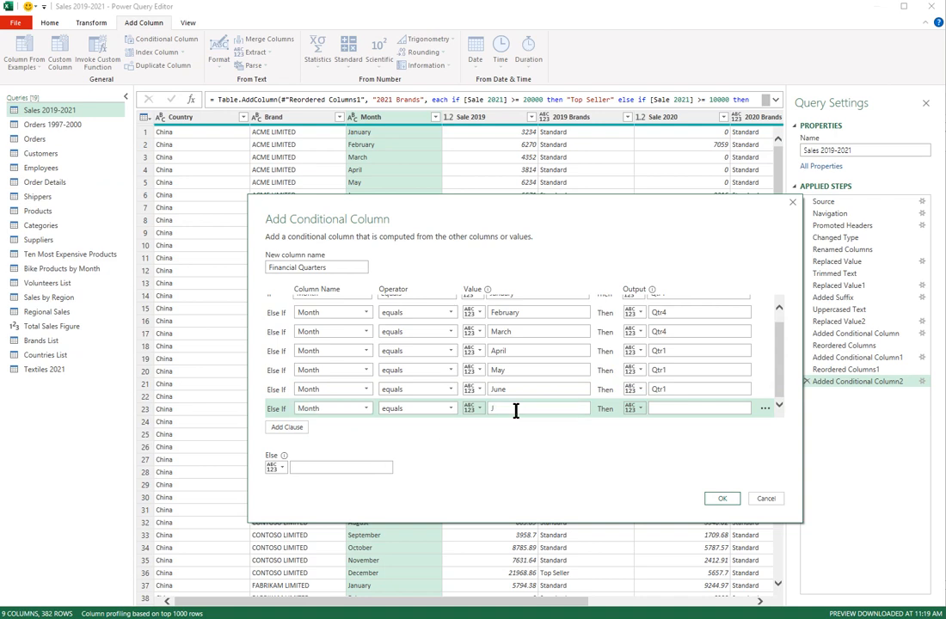
type("July")
key("Tab")
key("Tab")
type("Qtr2")
key("ctrl+a")
Add an else-if clause so that Month equals August outputs Qtr2.
left_click(287, 429)
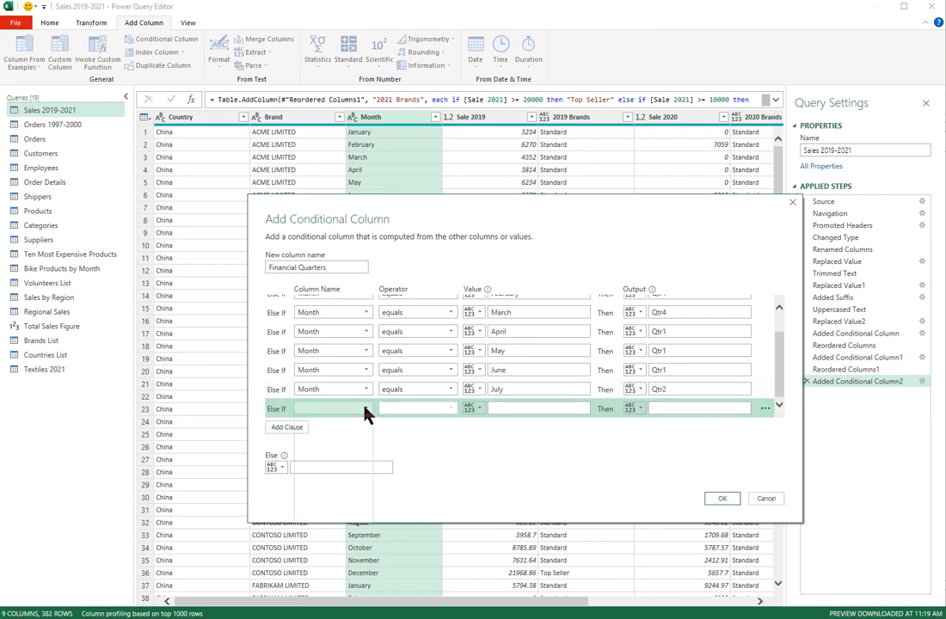
left_click(363, 410)
left_click(338, 456)
left_click(509, 409)
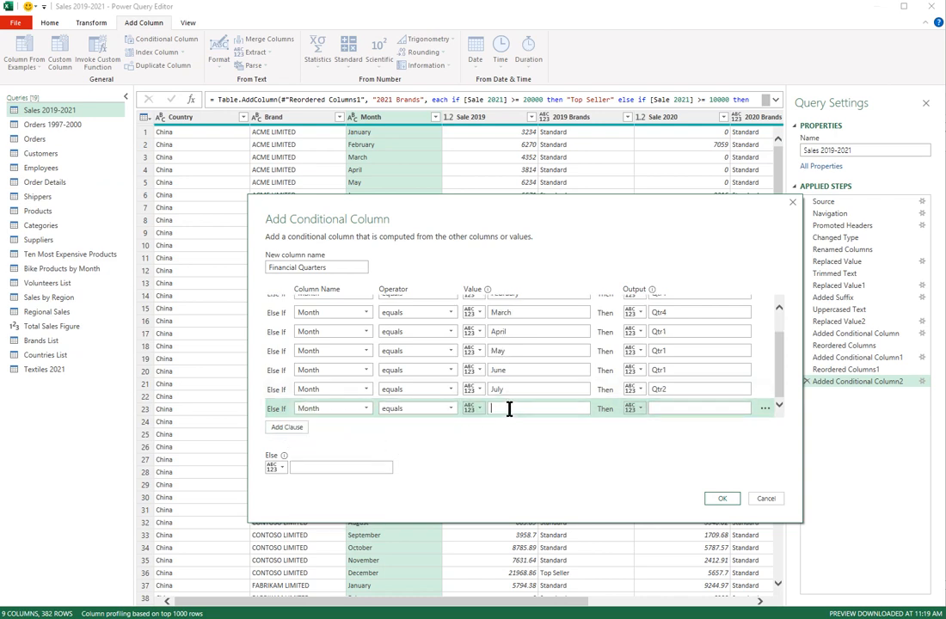
type("August")
left_click(677, 408)
type("Qtr2")
Add an else-if clause so that Month equals September outputs Qtr2.
left_click(298, 430)
left_click(372, 416)
left_click(344, 447)
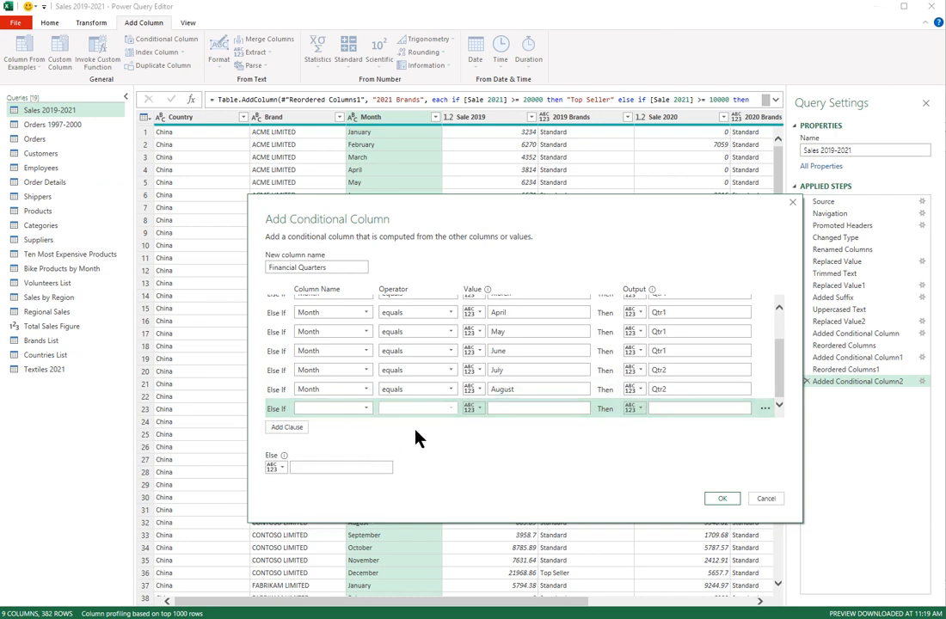
left_click(514, 409)
type("September")
left_click(663, 409)
type("Qtr2")
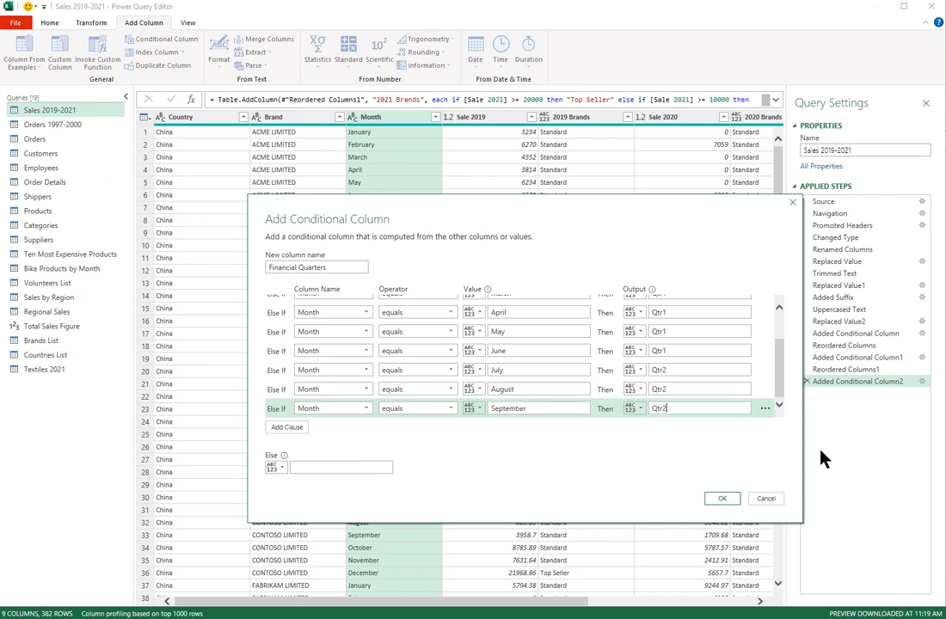
Add an else-if clause so that Month equals October outputs Qtr3.
left_click(289, 427)
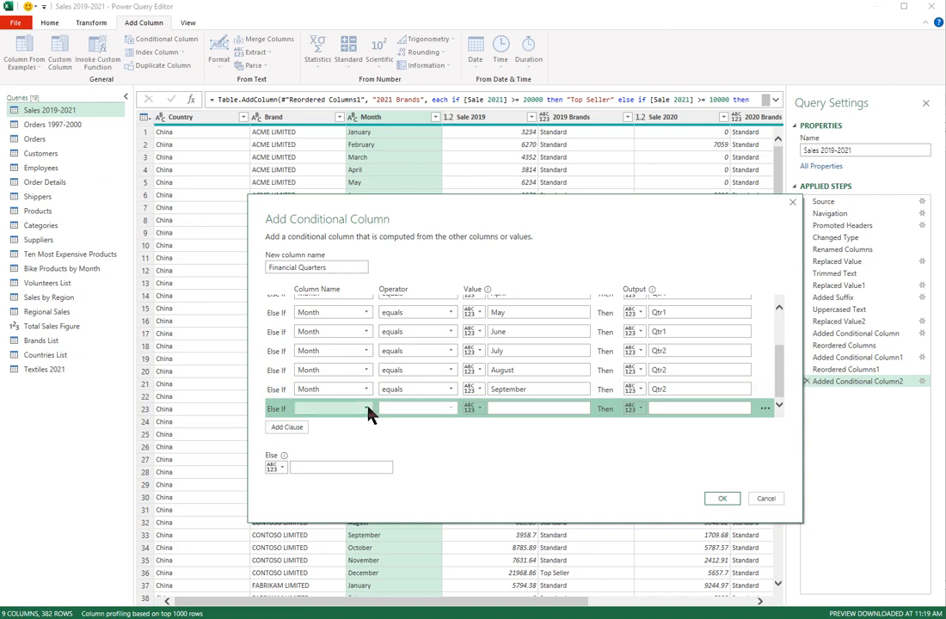
left_click(365, 409)
left_click(324, 446)
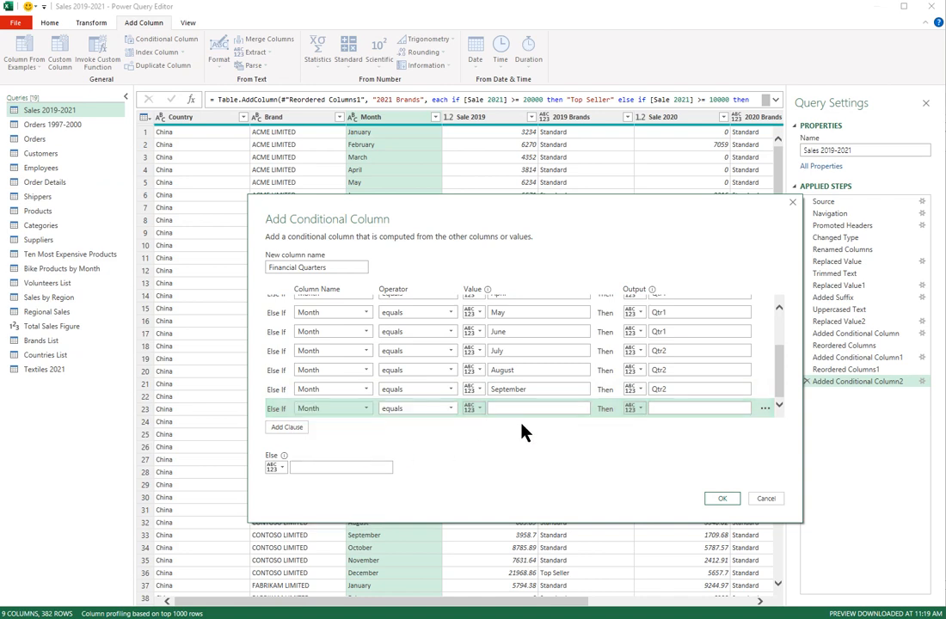
left_click(507, 408)
type("Octob")
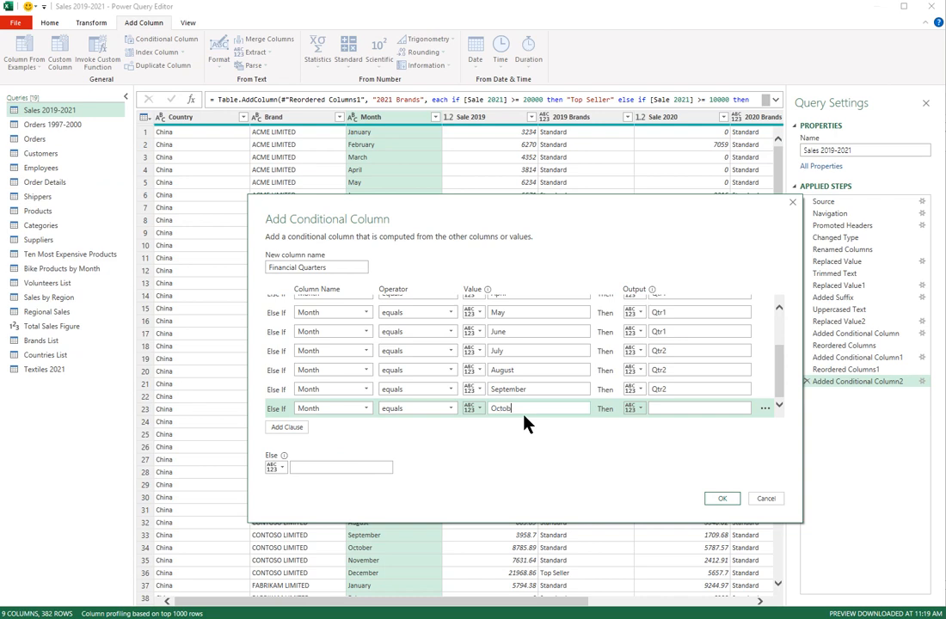
type("er")
key("Tab")
key("Tab")
type("Qtr2")
key("BackSpace")
type("3")
key("ctrl+a")
Add an else-if clause so that Month equals November outputs Qtr3.
left_click(292, 429)
left_click(366, 410)
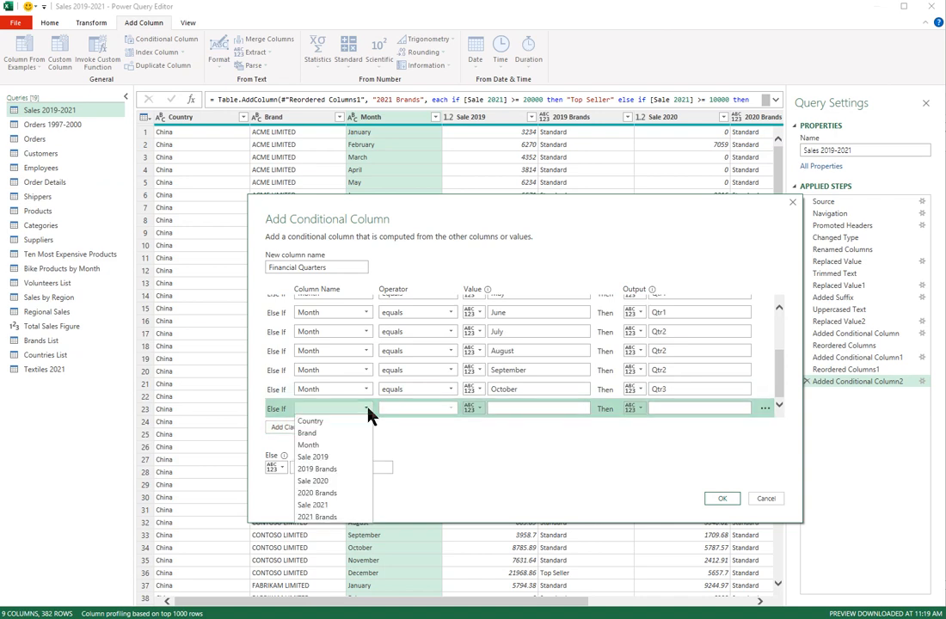
left_click(334, 447)
left_click(511, 407)
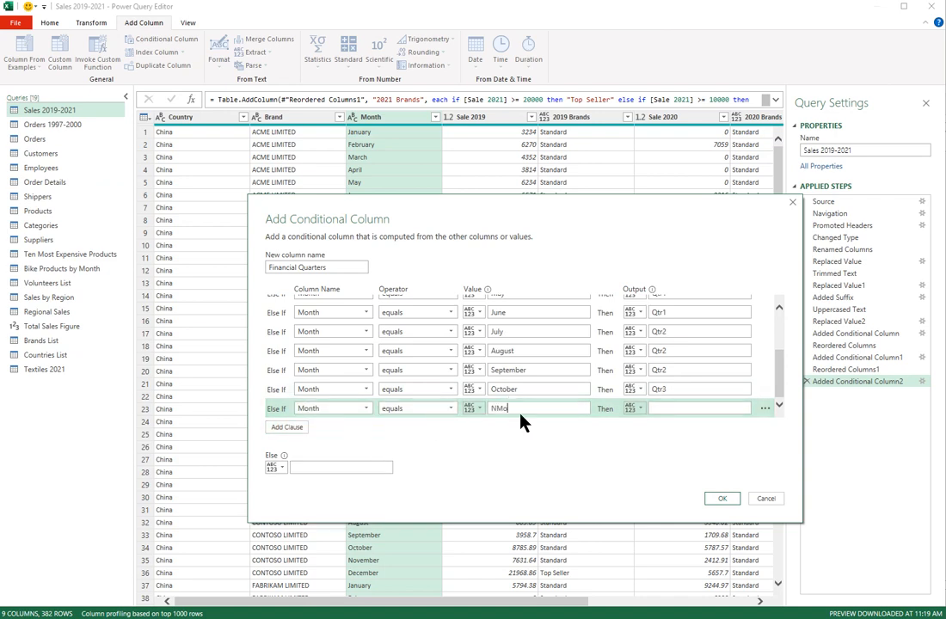
type("November")
key("Tab")
type("Qtr3")
Add an else-if clause so that Month equals December outputs Qtr3.
left_click(299, 430)
left_click(357, 409)
left_click(344, 448)
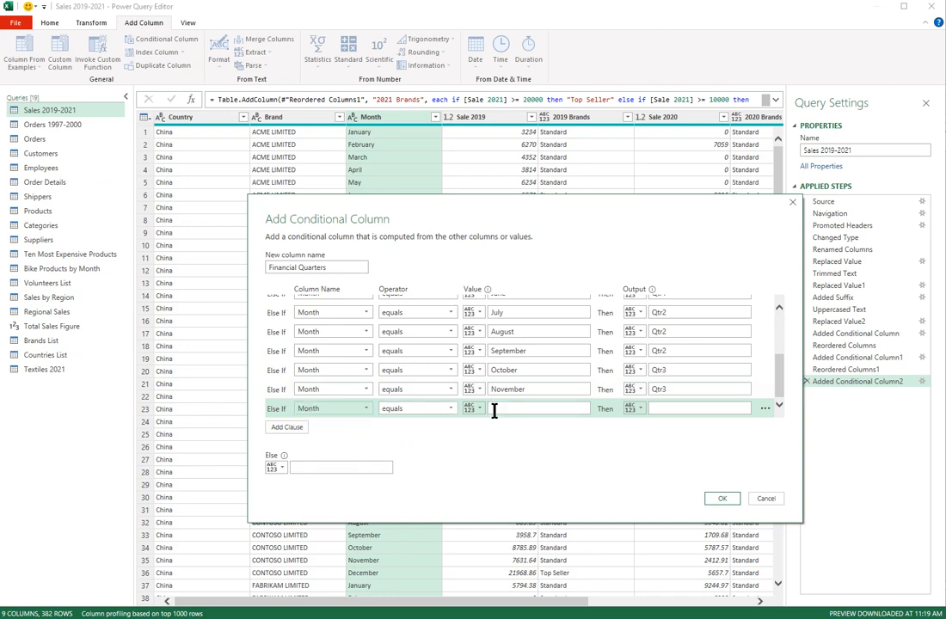
left_click(537, 412)
type("December")
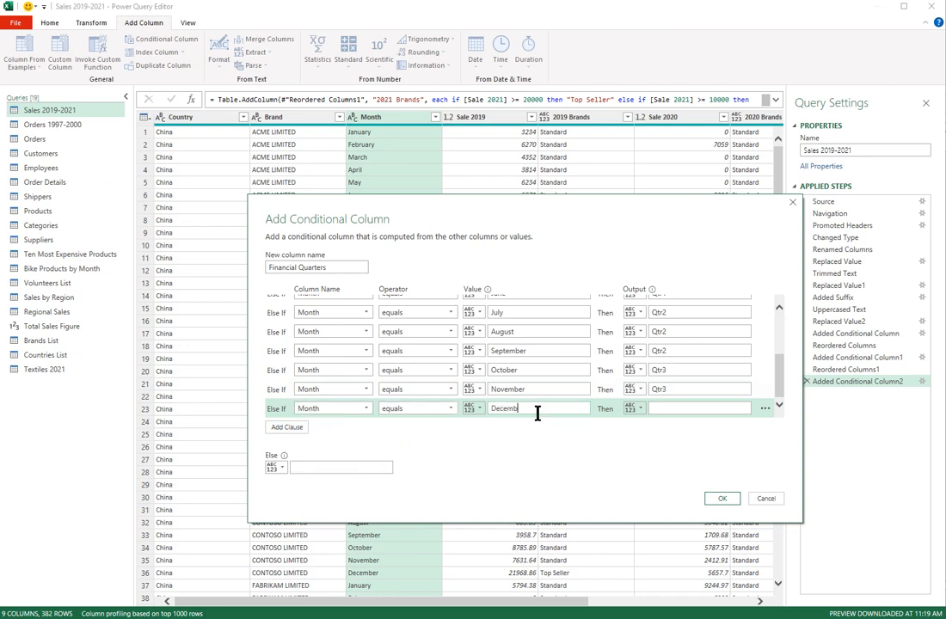
left_click(655, 408)
type("Qtr3")
Create the Financial Quarters column and place it directly after the Month column.
left_click(733, 503)
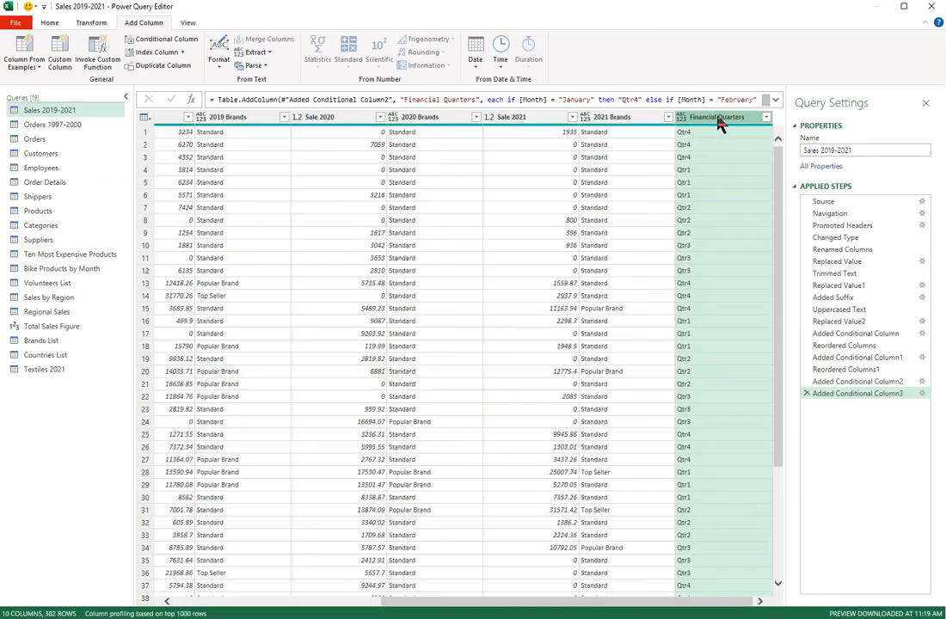
mouse_move(727, 125)
left_mouse_down()
mouse_move(146, 112)
mouse_move(302, 122)
left_mouse_up()
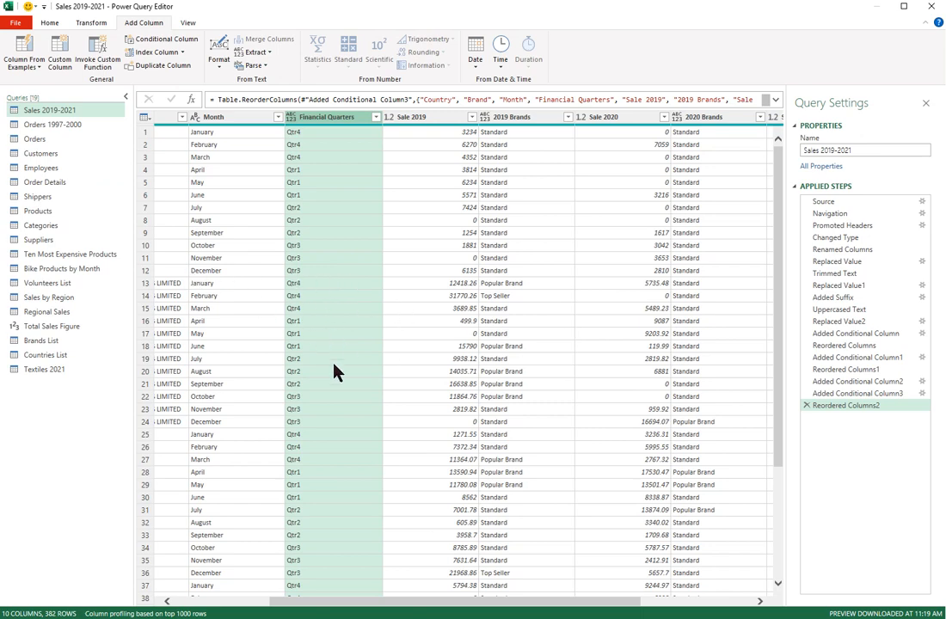
left_click_drag(324, 608, 226, 607)
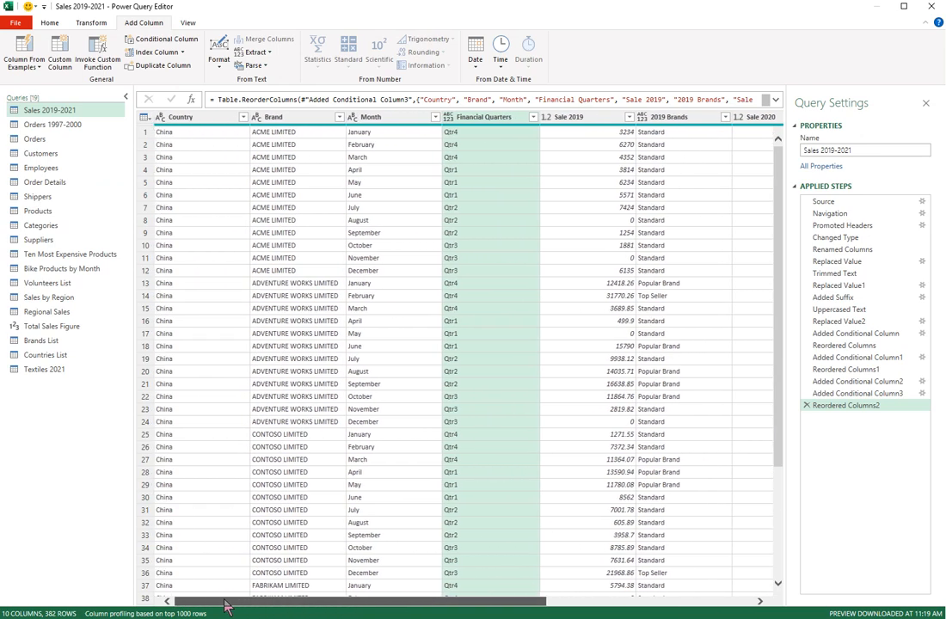